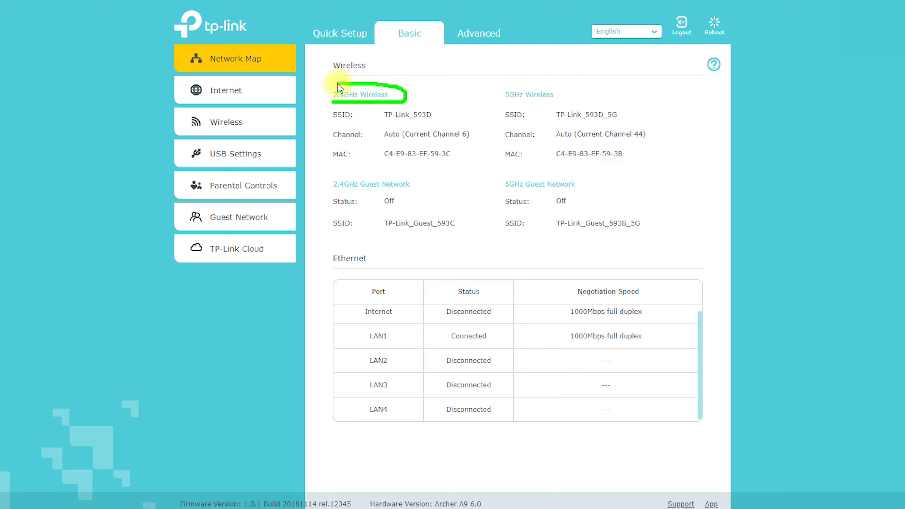
- Review the 2.4GHz and 5GHz wireless, guest network and Ethernet port details on the network map
{"action": "left_click_drag", "start_coordinate": [528, 105], "coordinate": [508, 83]}
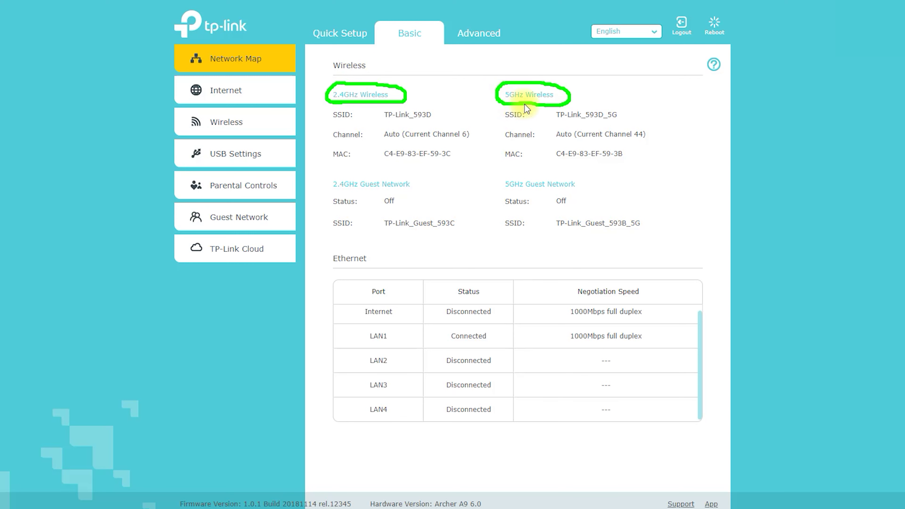
{"action": "mouse_move", "coordinate": [371, 192]}
{"action": "left_mouse_down"}
{"action": "mouse_move", "coordinate": [367, 167]}
{"action": "mouse_move", "coordinate": [333, 194]}
{"action": "mouse_move", "coordinate": [347, 195]}
{"action": "left_mouse_up"}
{"action": "mouse_move", "coordinate": [532, 197]}
{"action": "left_mouse_down"}
{"action": "mouse_move", "coordinate": [552, 169]}
{"action": "mouse_move", "coordinate": [490, 198]}
{"action": "left_mouse_up"}
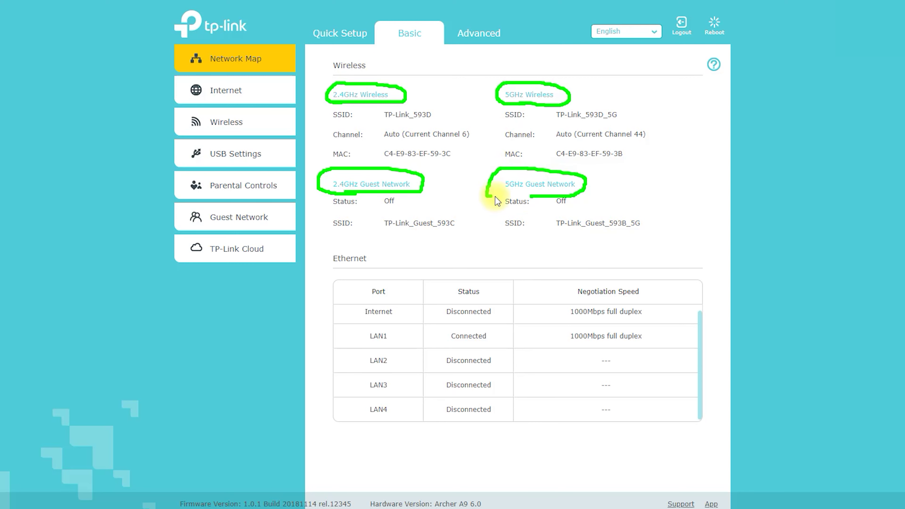
{"action": "mouse_move", "coordinate": [361, 259]}
{"action": "left_mouse_down"}
{"action": "mouse_move", "coordinate": [350, 243]}
{"action": "mouse_move", "coordinate": [466, 277]}
{"action": "left_mouse_up"}
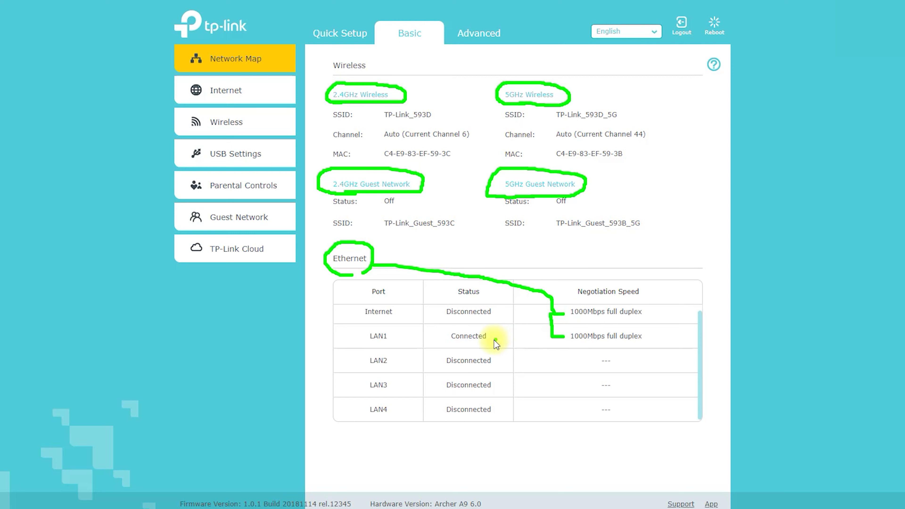
{"action": "mouse_move", "coordinate": [491, 342]}
{"action": "left_mouse_down"}
{"action": "mouse_move", "coordinate": [439, 309]}
{"action": "mouse_move", "coordinate": [505, 321]}
{"action": "left_mouse_up"}
{"action": "left_click", "coordinate": [555, 344]}
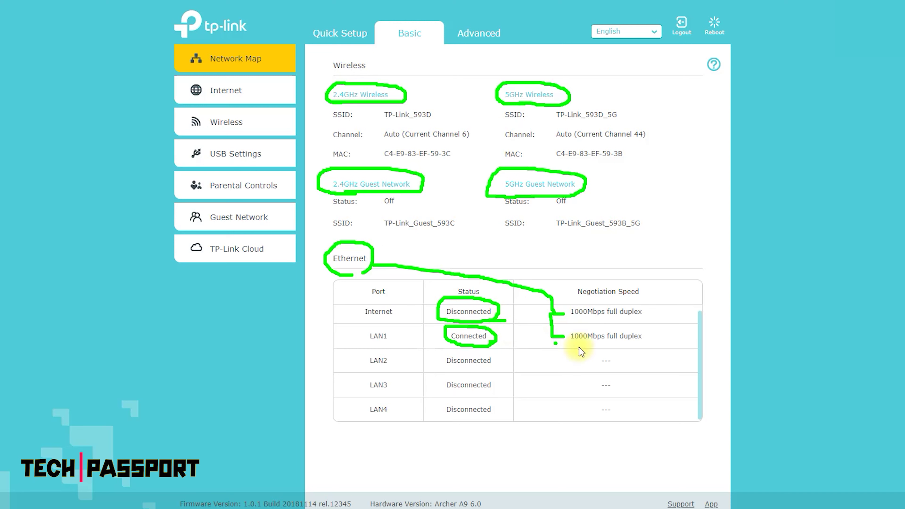
{"action": "key", "text": "Escape"}
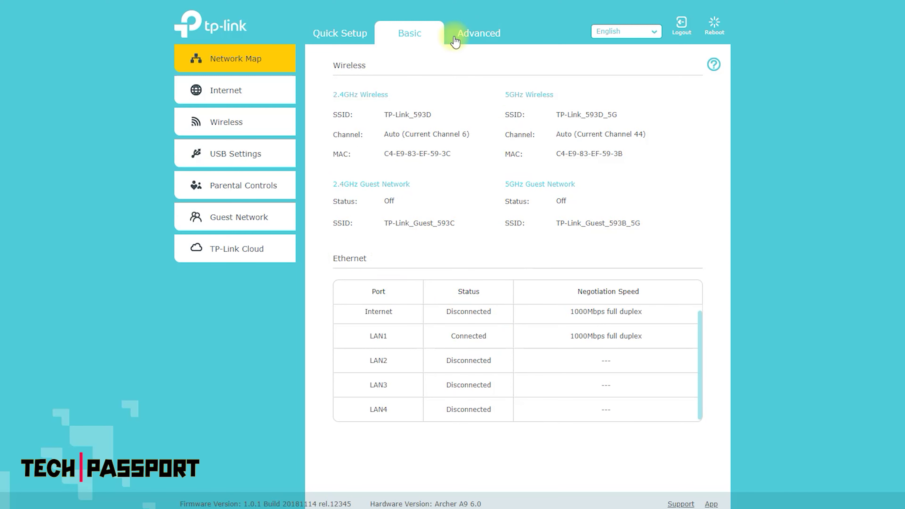
- In the Internet settings, choose not to clone the MAC address and view the Static IP, BigPond Cable, PPPoE, L2TP and PPTP connection types in turn
{"action": "left_click", "coordinate": [252, 91]}
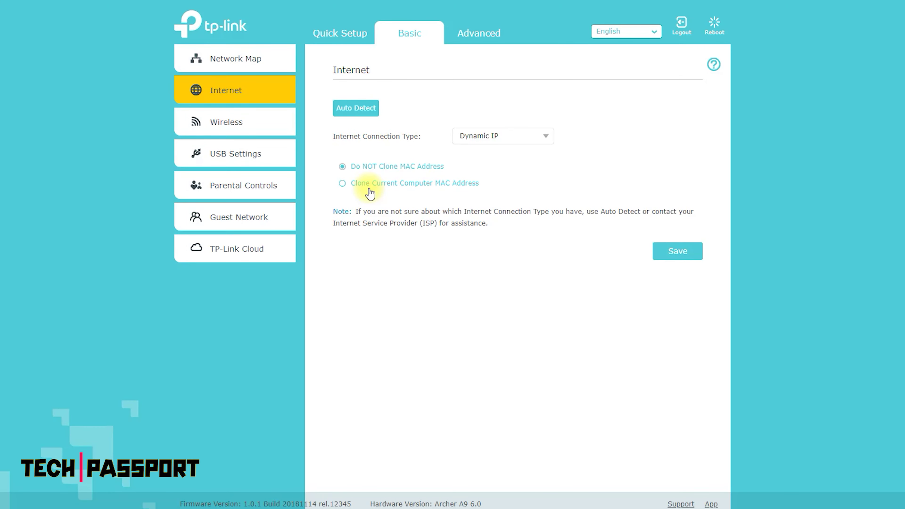
{"action": "left_click", "coordinate": [342, 166]}
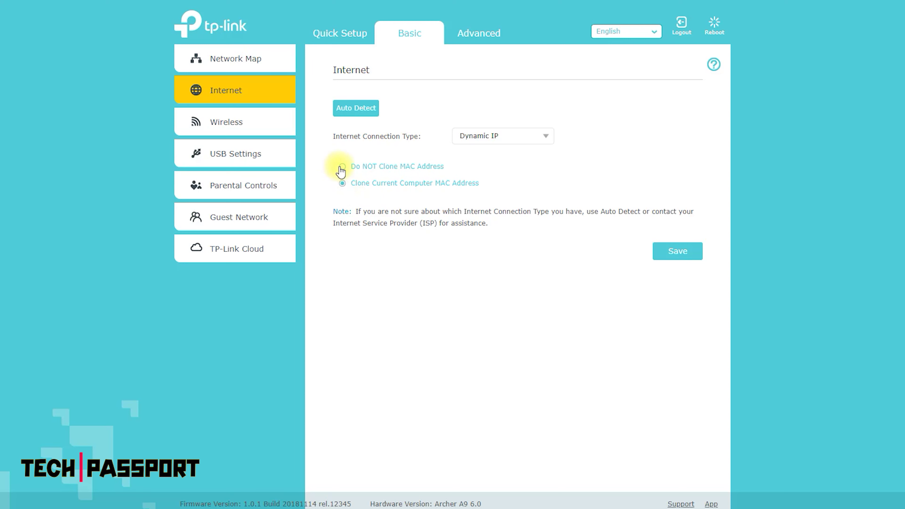
{"action": "left_click", "coordinate": [545, 138]}
{"action": "left_click", "coordinate": [527, 172]}
{"action": "left_click", "coordinate": [540, 140]}
{"action": "left_click", "coordinate": [520, 191]}
{"action": "left_click", "coordinate": [539, 137]}
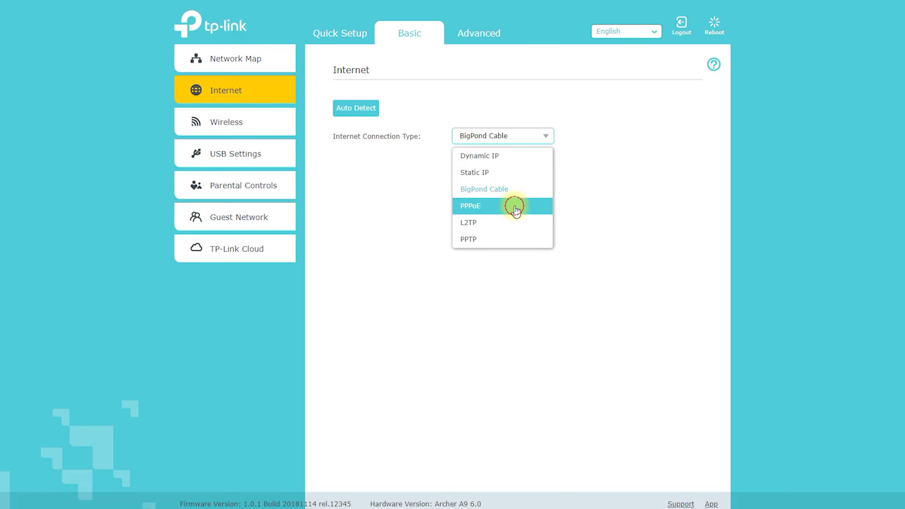
{"action": "left_click", "coordinate": [516, 206]}
{"action": "left_click", "coordinate": [539, 142]}
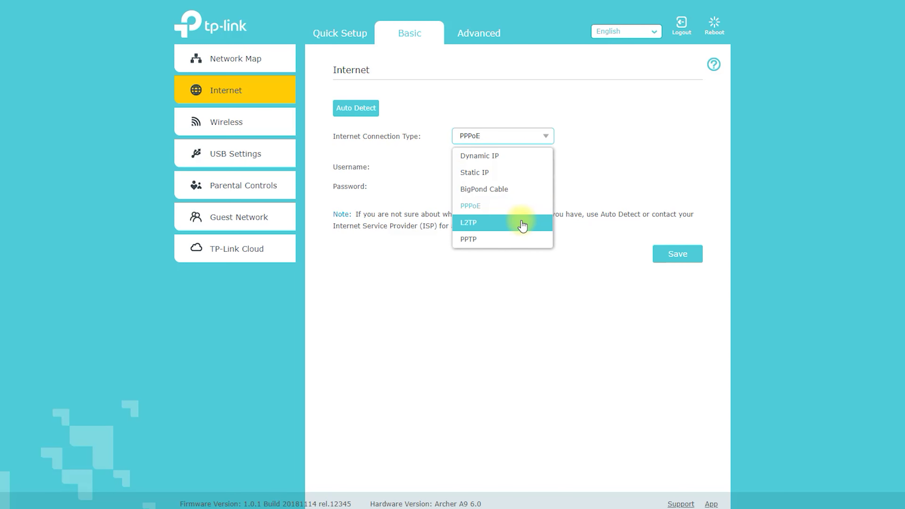
{"action": "left_click", "coordinate": [521, 224]}
{"action": "left_click", "coordinate": [544, 143]}
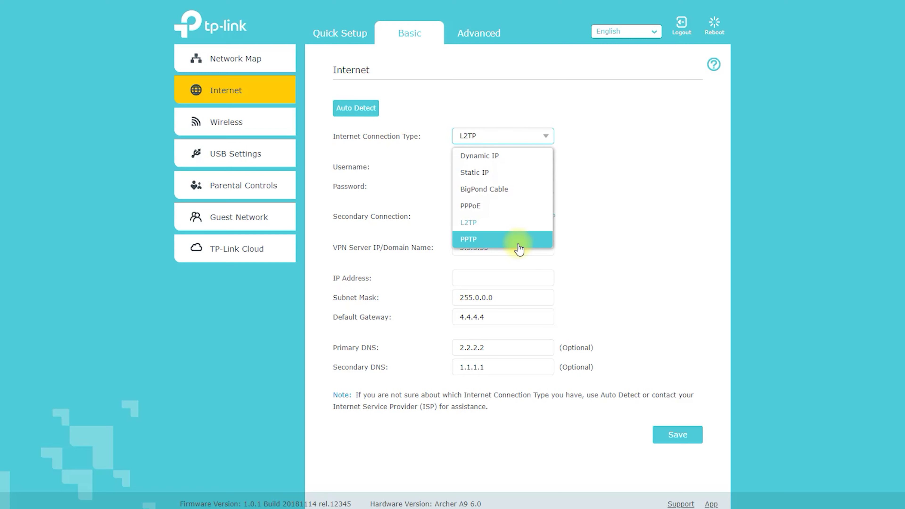
{"action": "left_click", "coordinate": [519, 239]}
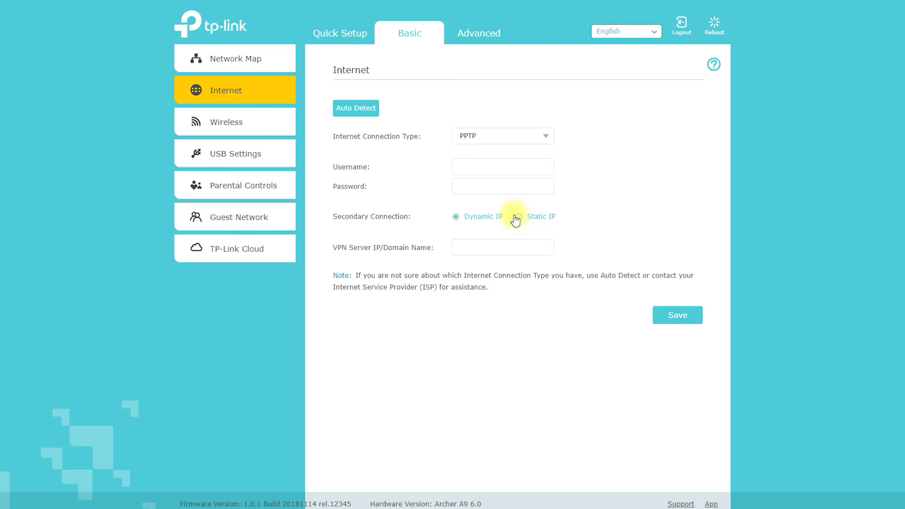
- Open the basic wireless settings and examine Smart Connect and the 2.4GHz and 5GHz network names
{"action": "left_click", "coordinate": [231, 123]}
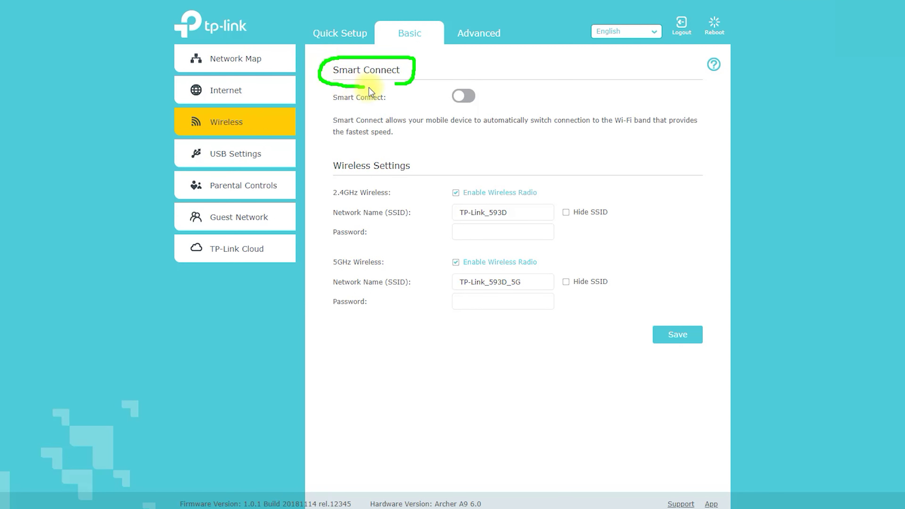
{"action": "mouse_move", "coordinate": [415, 183]}
{"action": "left_mouse_down"}
{"action": "mouse_move", "coordinate": [351, 153]}
{"action": "mouse_move", "coordinate": [419, 188]}
{"action": "left_mouse_up"}
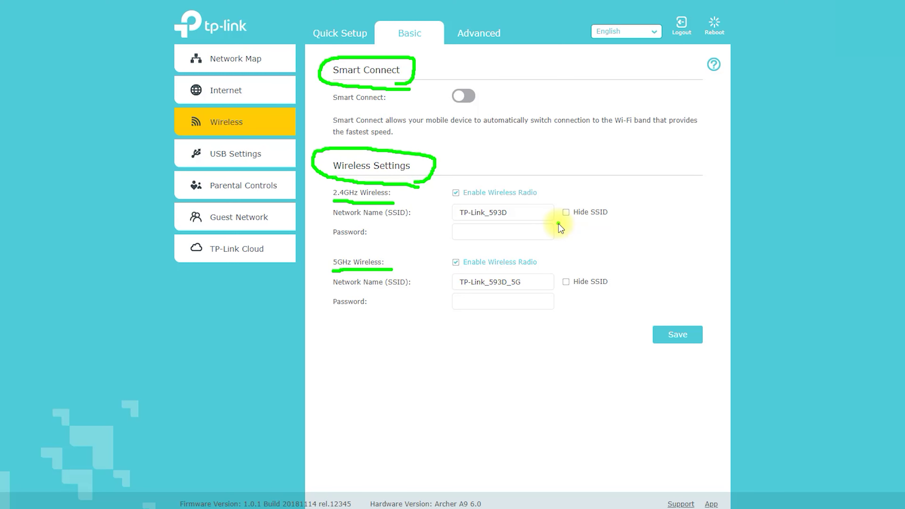
{"action": "left_click_drag", "start_coordinate": [499, 222], "coordinate": [512, 206]}
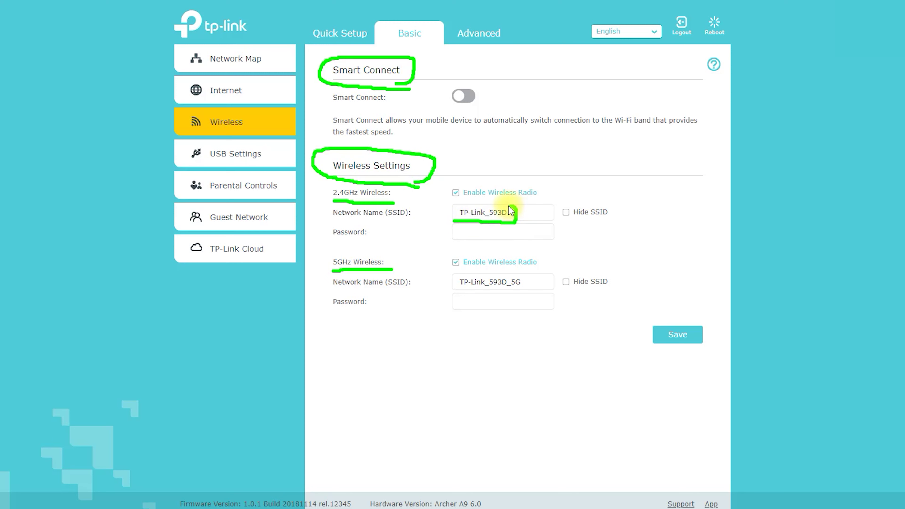
{"action": "left_click_drag", "start_coordinate": [456, 206], "coordinate": [453, 220]}
{"action": "left_click", "coordinate": [492, 247]}
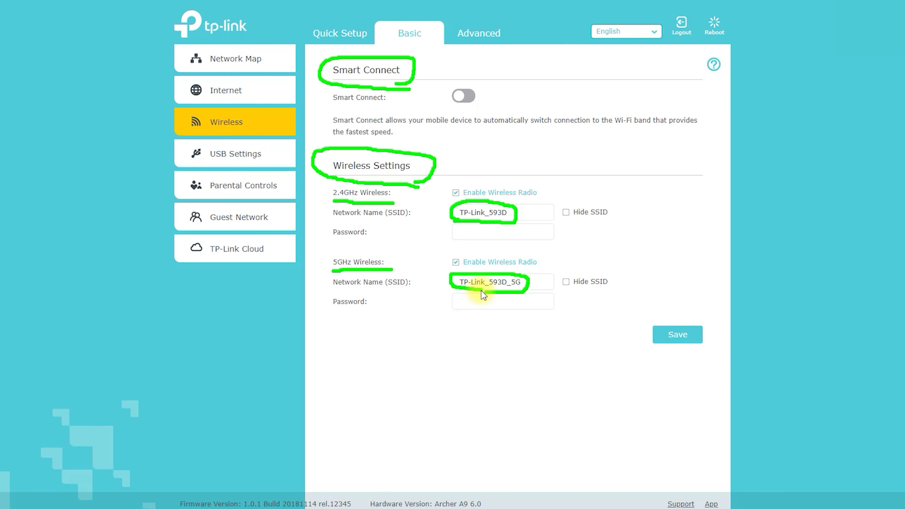
{"action": "left_click", "coordinate": [814, 2]}
- Open the USB sharing access settings and examine the storage devices listed under Device Settings
{"action": "left_click", "coordinate": [228, 155]}
{"action": "left_click", "coordinate": [235, 188]}
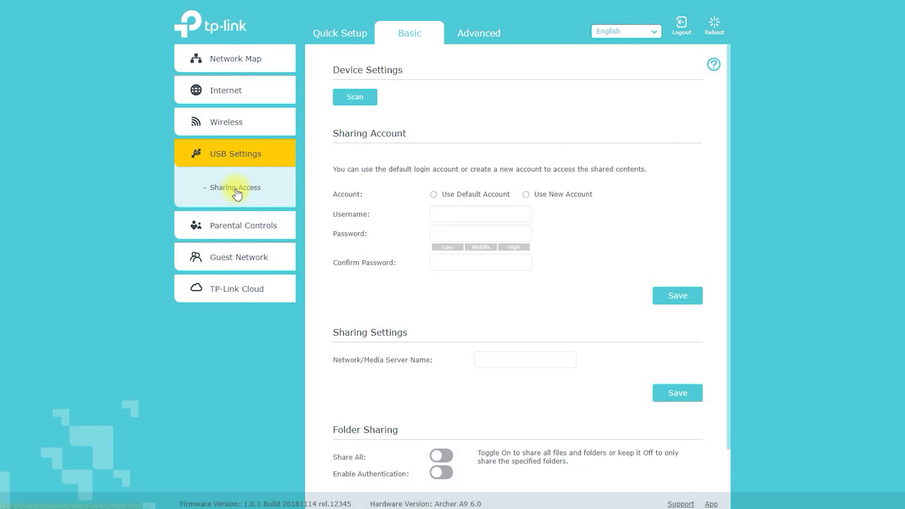
{"action": "left_click", "coordinate": [411, 122]}
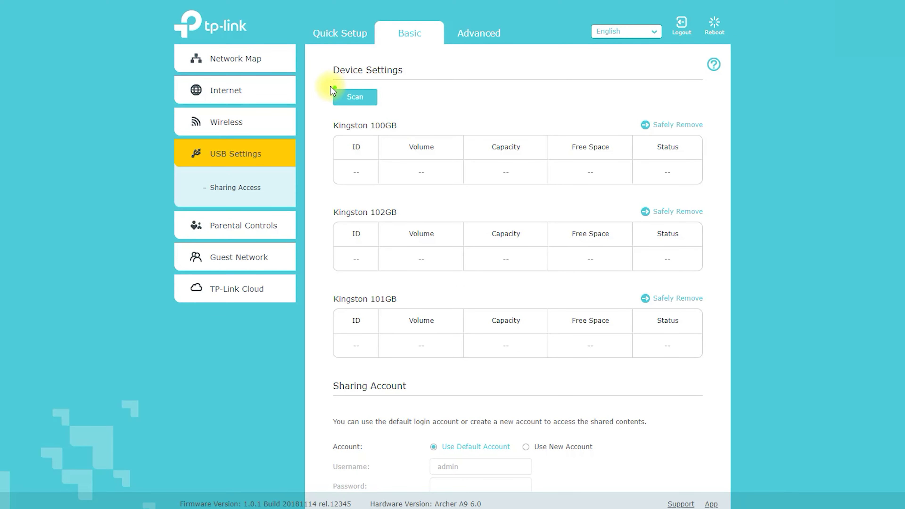
{"action": "mouse_move", "coordinate": [385, 85]}
{"action": "left_mouse_down"}
{"action": "mouse_move", "coordinate": [413, 65]}
{"action": "mouse_move", "coordinate": [327, 75]}
{"action": "left_mouse_up"}
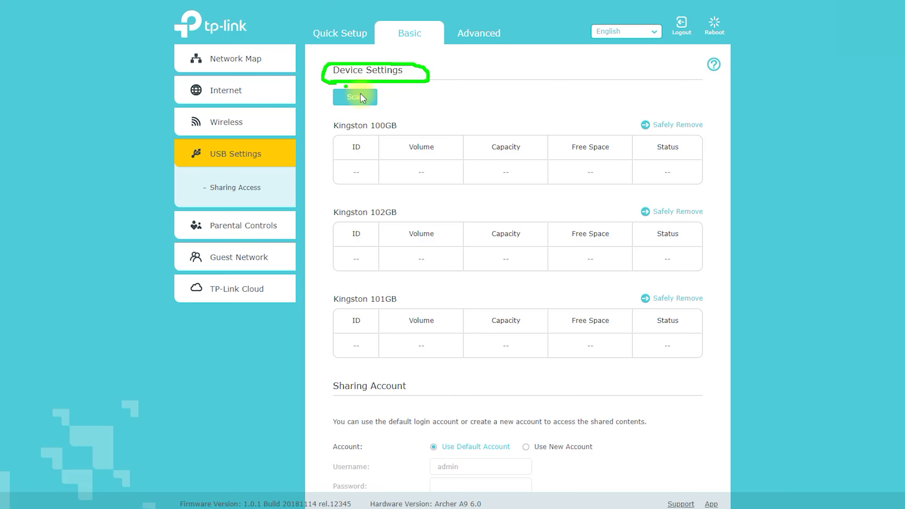
{"action": "mouse_move", "coordinate": [337, 139]}
{"action": "left_mouse_down"}
{"action": "mouse_move", "coordinate": [390, 137]}
{"action": "mouse_move", "coordinate": [372, 117]}
{"action": "mouse_move", "coordinate": [319, 133]}
{"action": "left_mouse_up"}
{"action": "mouse_move", "coordinate": [360, 222]}
{"action": "left_mouse_down"}
{"action": "mouse_move", "coordinate": [399, 221]}
{"action": "mouse_move", "coordinate": [331, 200]}
{"action": "mouse_move", "coordinate": [361, 222]}
{"action": "left_mouse_up"}
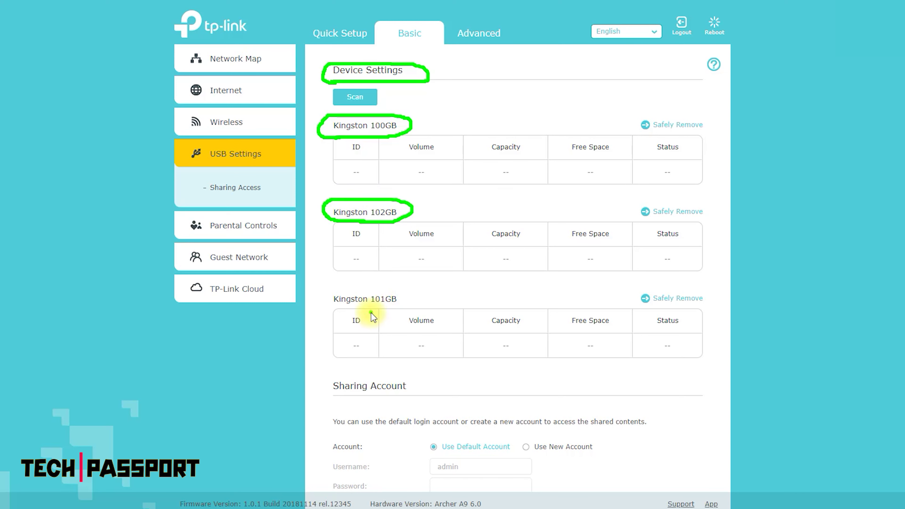
{"action": "left_click_drag", "start_coordinate": [408, 291], "coordinate": [322, 303]}
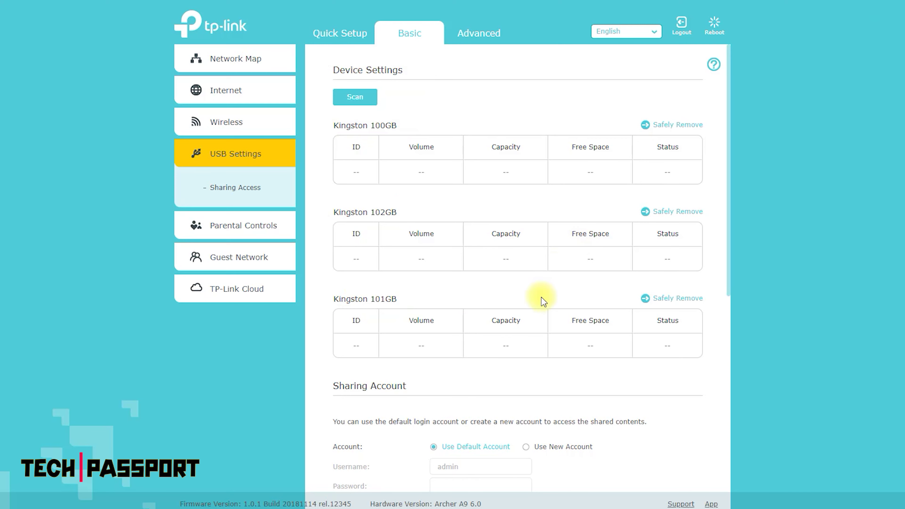
- Review the Sharing Account, Sharing Settings and Folder Sharing sections of the USB sharing page
{"action": "scroll", "coordinate": [541, 297], "scroll_direction": "down", "scroll_amount": 6}
{"action": "scroll", "coordinate": [542, 301], "scroll_direction": "down", "scroll_amount": 1}
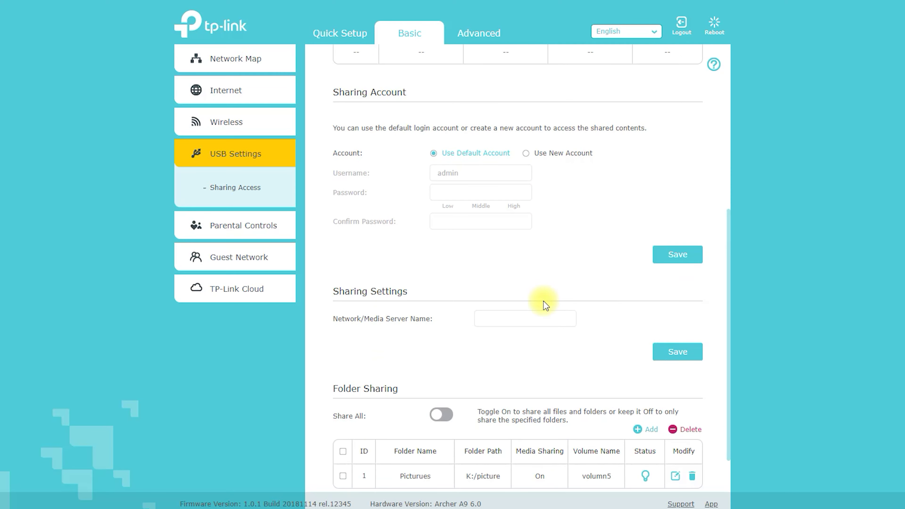
{"action": "mouse_move", "coordinate": [367, 110]}
{"action": "left_mouse_down"}
{"action": "mouse_move", "coordinate": [406, 77]}
{"action": "mouse_move", "coordinate": [322, 102]}
{"action": "mouse_move", "coordinate": [390, 107]}
{"action": "left_mouse_up"}
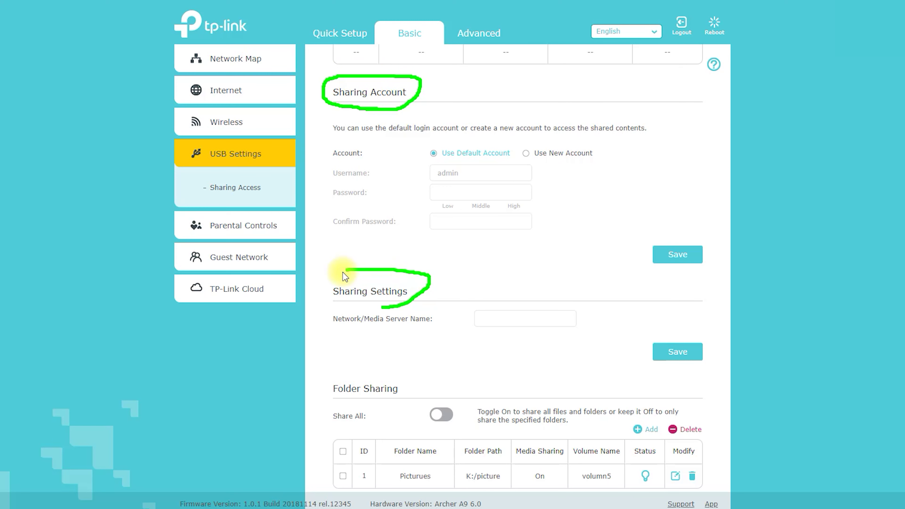
{"action": "left_click_drag", "start_coordinate": [358, 307], "coordinate": [383, 308]}
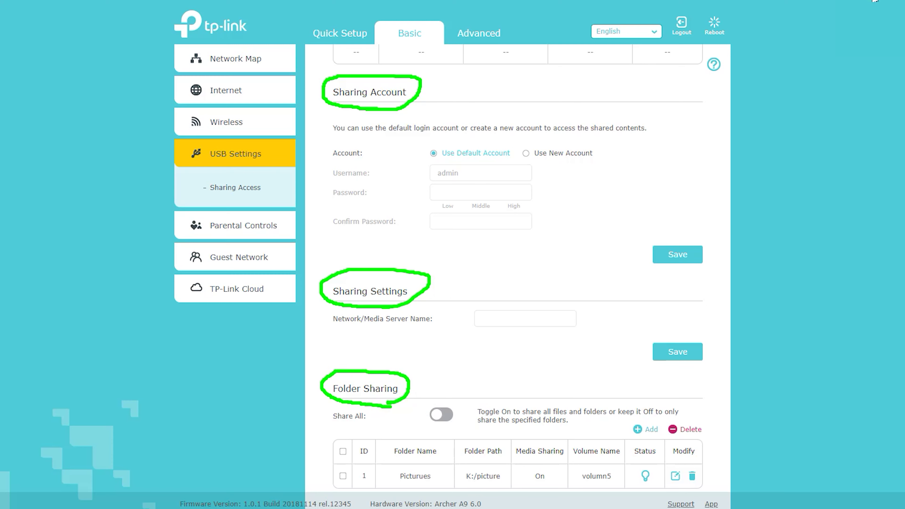
{"action": "key", "text": "Escape"}
- Open the form for adding a shared folder and view its volume name choices
{"action": "scroll", "coordinate": [487, 313], "scroll_direction": "down", "scroll_amount": 1}
{"action": "left_click", "coordinate": [646, 377]}
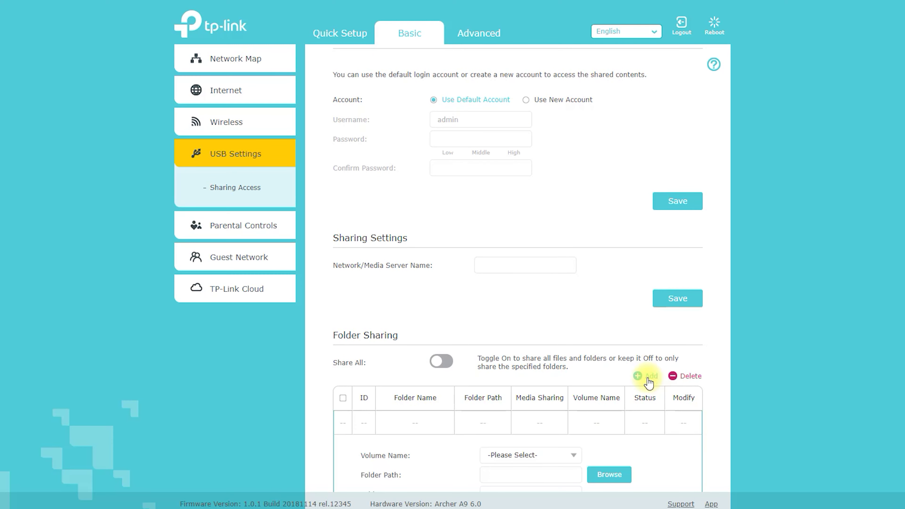
{"action": "scroll", "coordinate": [646, 378], "scroll_direction": "down", "scroll_amount": 5}
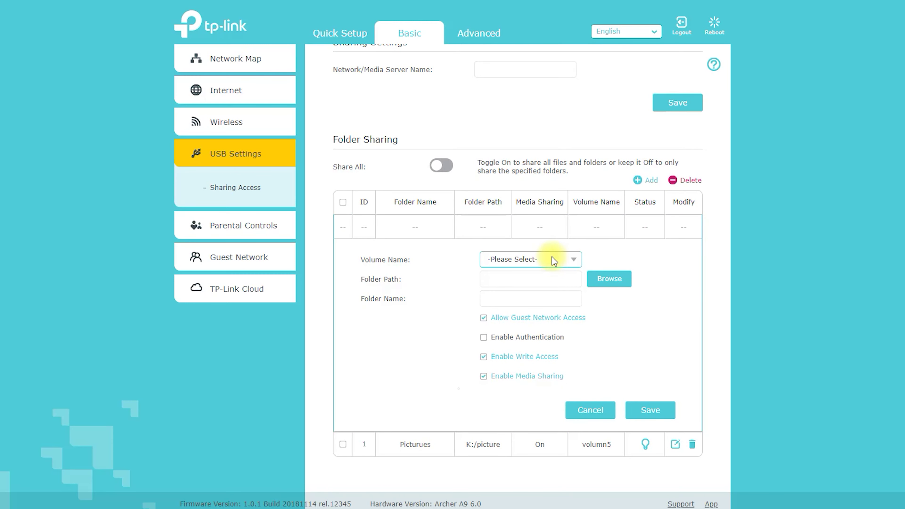
{"action": "left_click", "coordinate": [569, 262]}
{"action": "left_click", "coordinate": [610, 257]}
- In Parental Controls, start a new profile called "Name" and view its device assignment list without adding a device
{"action": "left_click", "coordinate": [261, 228]}
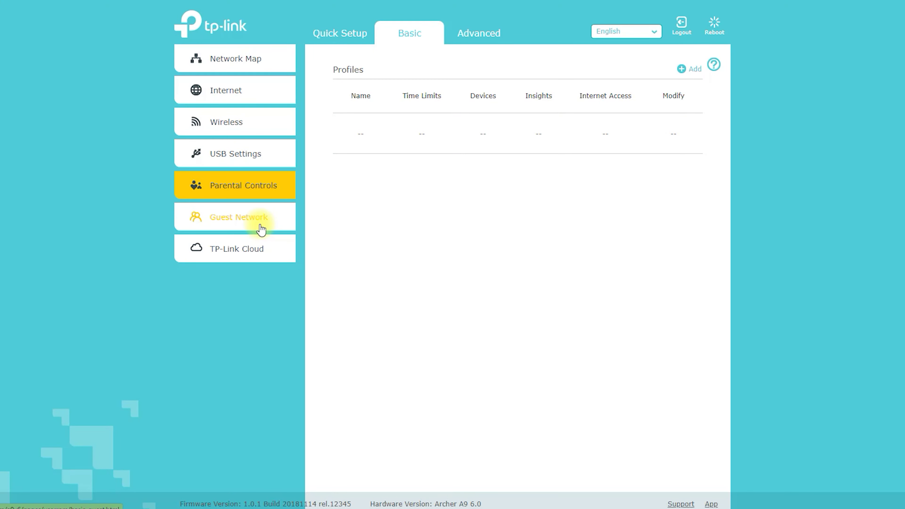
{"action": "left_click", "coordinate": [688, 69]}
{"action": "left_click", "coordinate": [397, 219]}
{"action": "type", "text": "Name"}
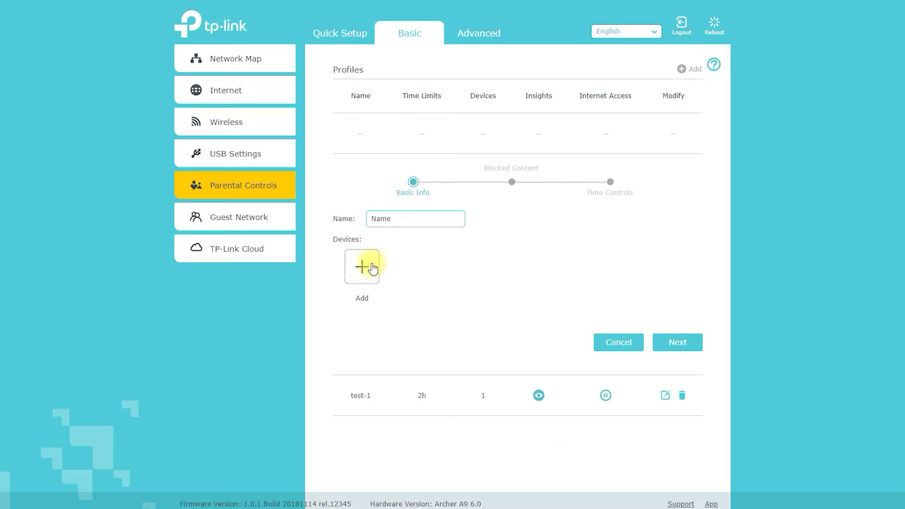
{"action": "left_click", "coordinate": [371, 263]}
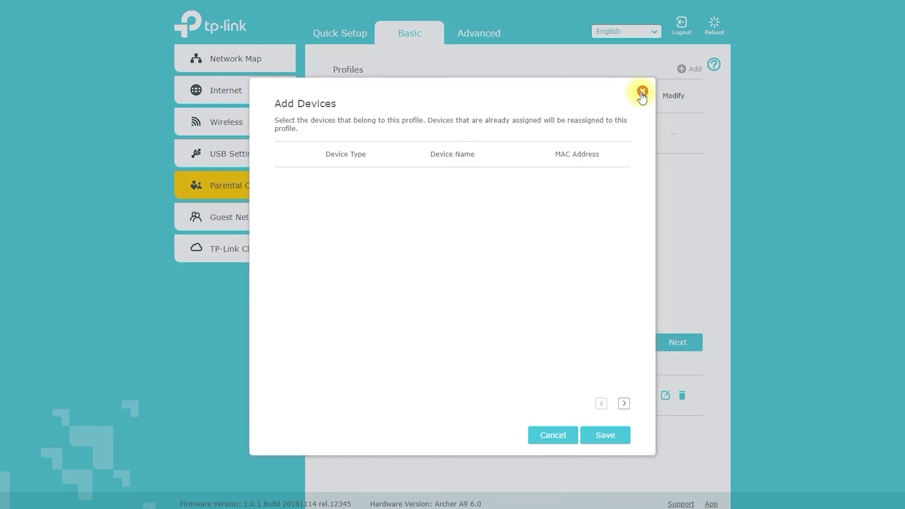
{"action": "left_click", "coordinate": [643, 92]}
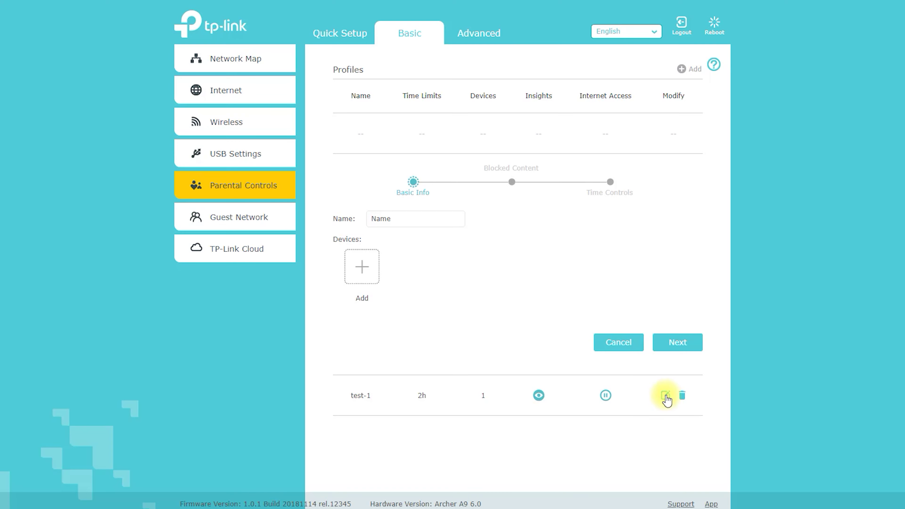
- Open the guest network settings and examine the 2.4GHz and 5GHz guest wireless sections
{"action": "left_click", "coordinate": [245, 216]}
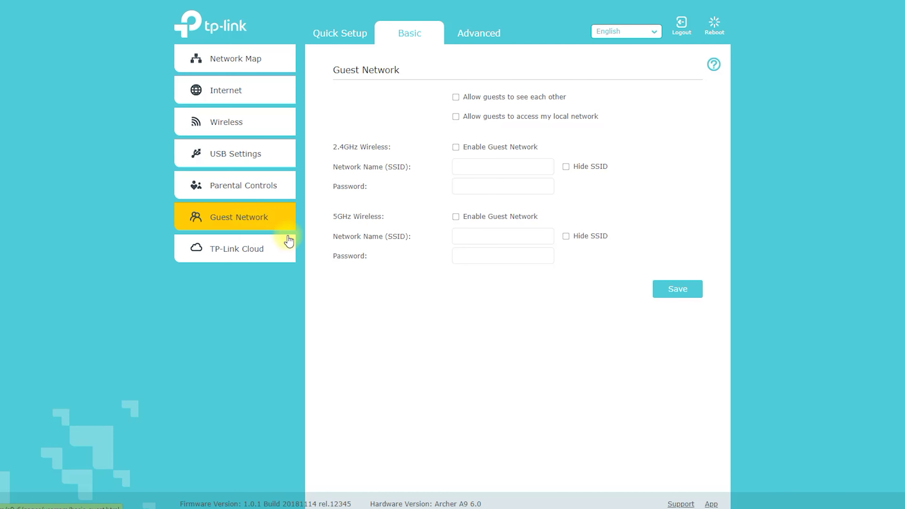
{"action": "left_click_drag", "start_coordinate": [373, 86], "coordinate": [422, 67]}
{"action": "left_click_drag", "start_coordinate": [336, 156], "coordinate": [354, 156]}
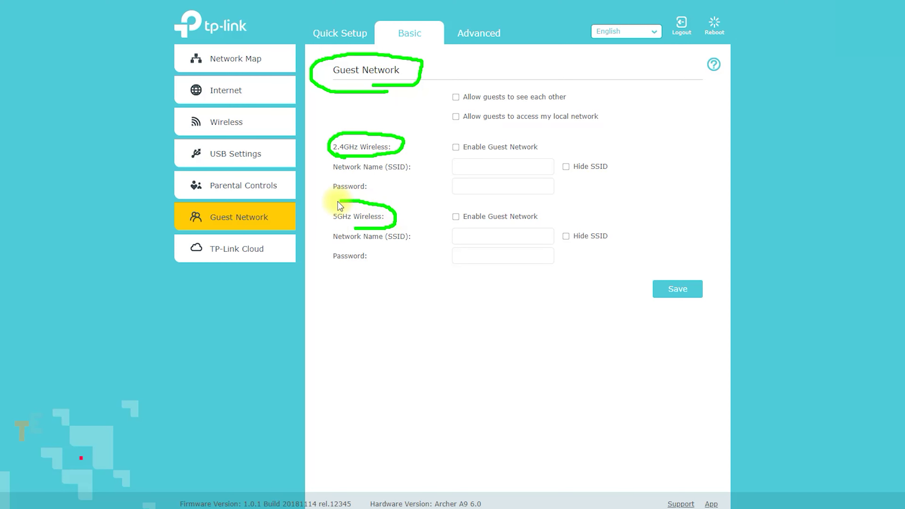
{"action": "key", "text": "Escape"}
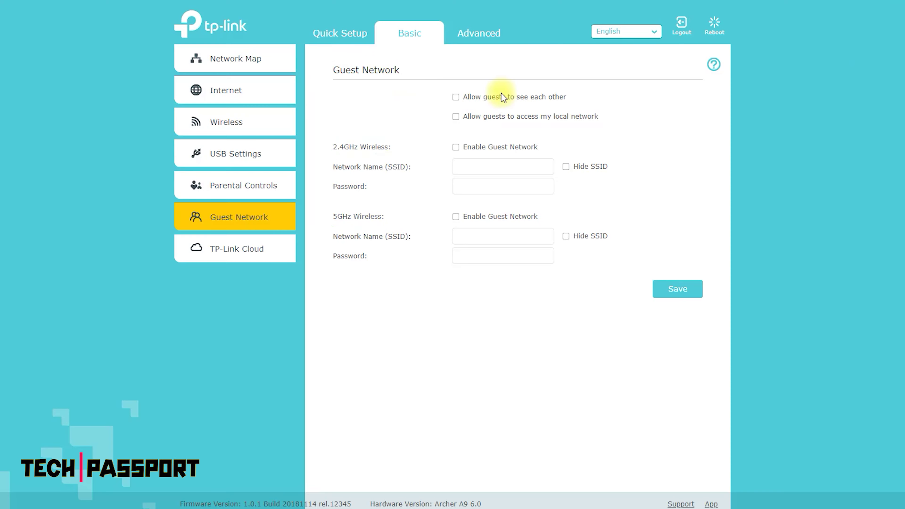
- Open the TP-Link Cloud page and examine its login fields and the registration option for a TP-Link ID
{"action": "left_click", "coordinate": [249, 248]}
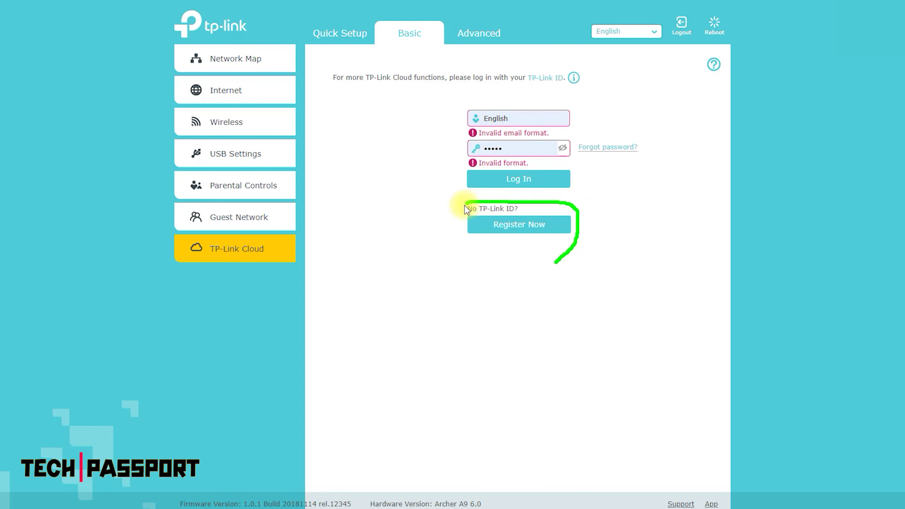
{"action": "left_click_drag", "start_coordinate": [550, 250], "coordinate": [560, 249]}
{"action": "left_click_drag", "start_coordinate": [487, 127], "coordinate": [532, 127]}
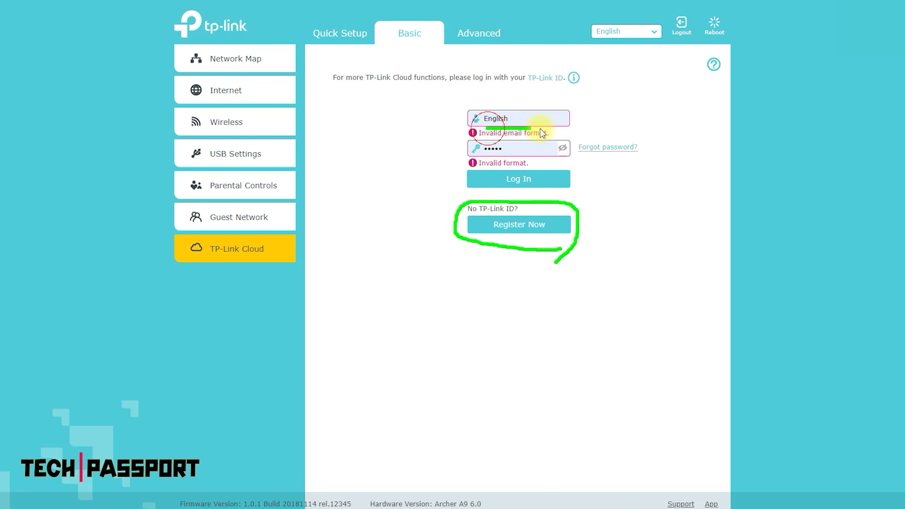
{"action": "left_click_drag", "start_coordinate": [488, 165], "coordinate": [543, 165]}
{"action": "left_click", "coordinate": [747, 88]}
{"action": "key", "text": "Escape"}
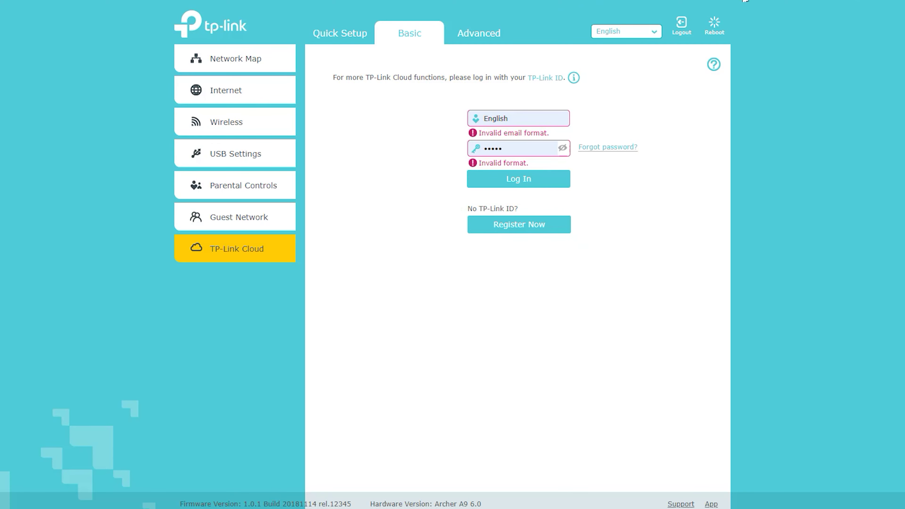
- Open the advanced status overview and examine the Internet, Wireless, LAN and Guest Network summaries
{"action": "left_click", "coordinate": [477, 33]}
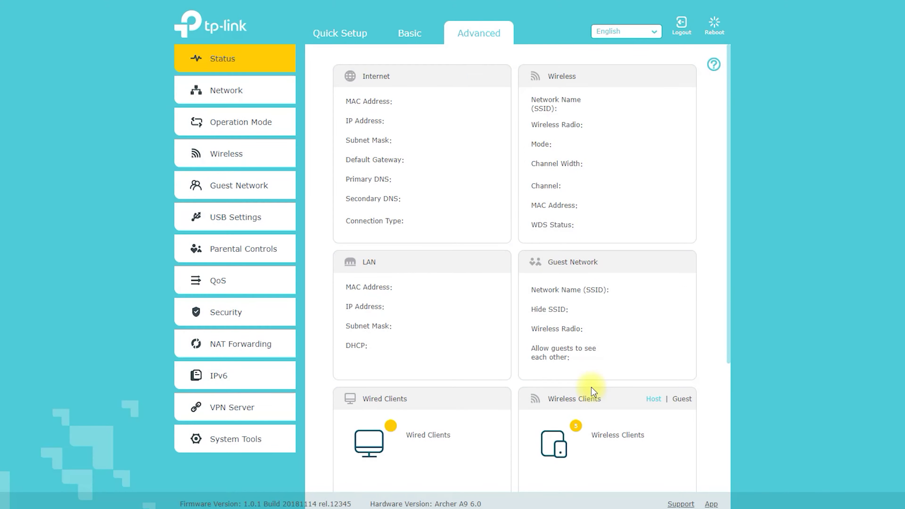
{"action": "left_click", "coordinate": [391, 91]}
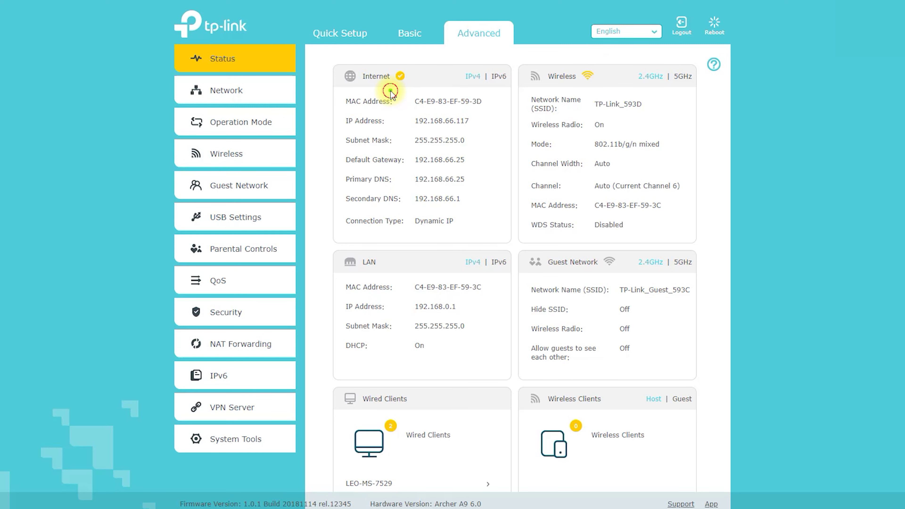
{"action": "left_click_drag", "start_coordinate": [597, 62], "coordinate": [523, 79]}
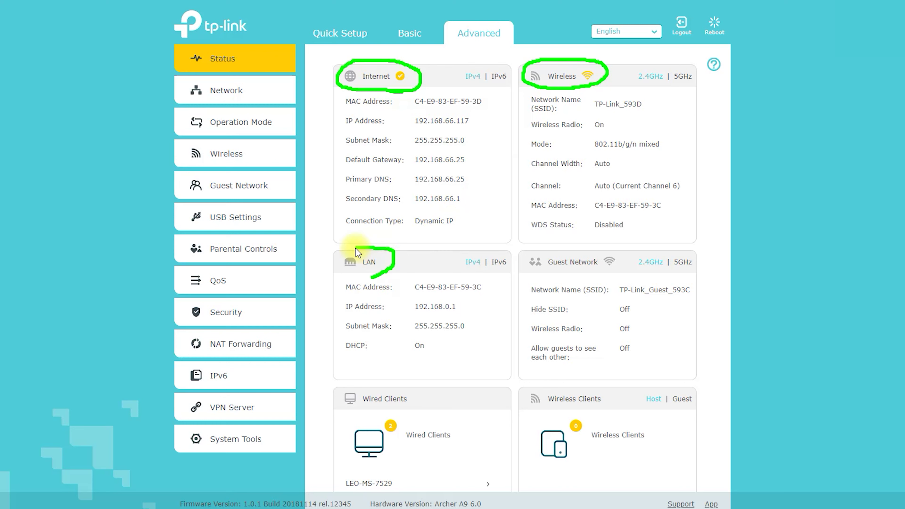
{"action": "mouse_move", "coordinate": [613, 284]}
{"action": "left_mouse_down"}
{"action": "mouse_move", "coordinate": [527, 275]}
{"action": "mouse_move", "coordinate": [626, 263]}
{"action": "mouse_move", "coordinate": [522, 252]}
{"action": "mouse_move", "coordinate": [527, 273]}
{"action": "left_mouse_up"}
{"action": "key", "text": "Escape"}
- Show the details of both wired clients and the guest wireless clients, and examine the CPU load and memory usage
{"action": "scroll", "coordinate": [528, 311], "scroll_direction": "down", "scroll_amount": 5}
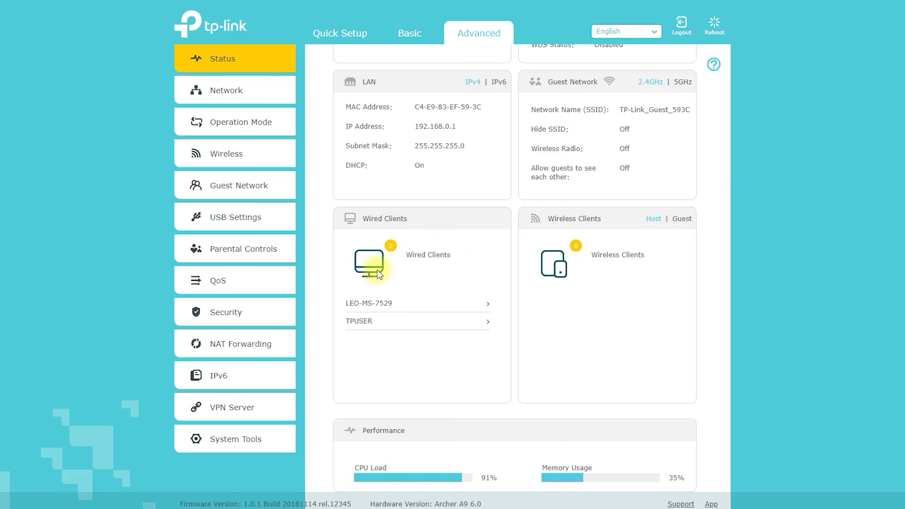
{"action": "left_click", "coordinate": [483, 317]}
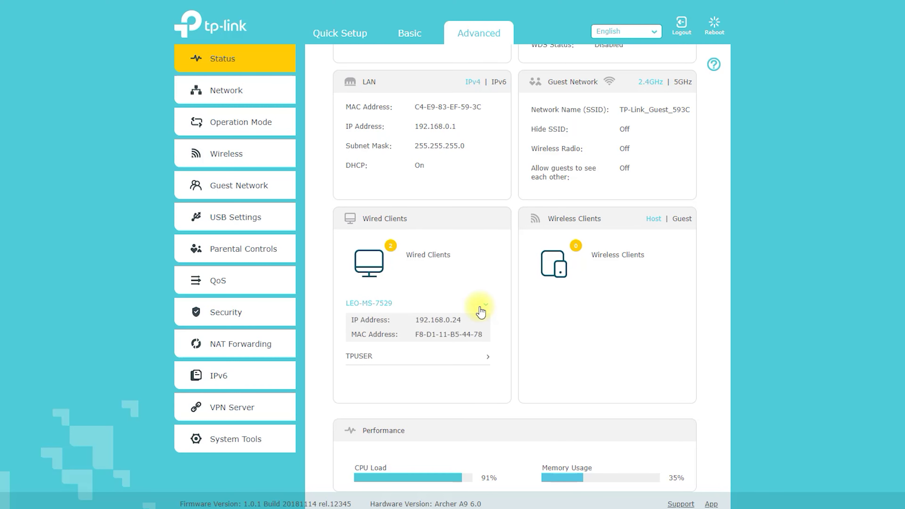
{"action": "left_click", "coordinate": [484, 358]}
{"action": "left_click", "coordinate": [684, 218]}
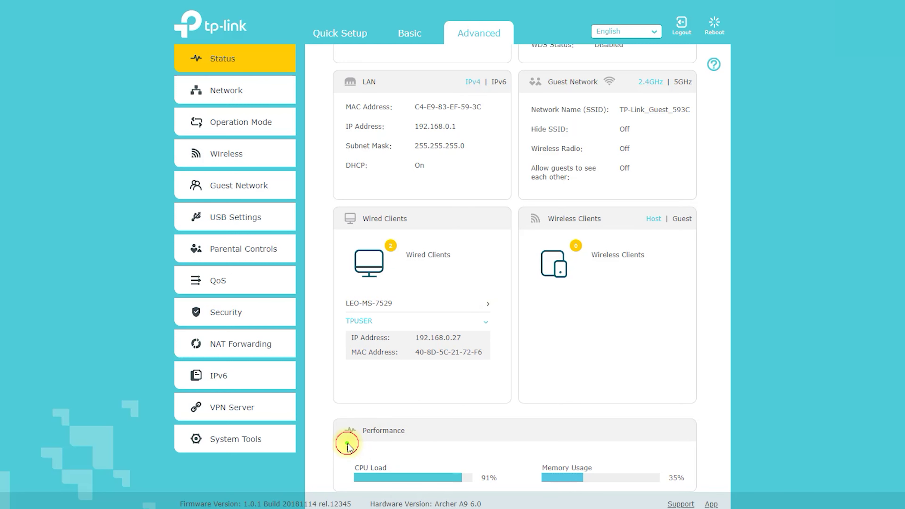
{"action": "mouse_move", "coordinate": [346, 461]}
{"action": "left_mouse_down"}
{"action": "mouse_move", "coordinate": [383, 461]}
{"action": "mouse_move", "coordinate": [347, 463]}
{"action": "left_mouse_up"}
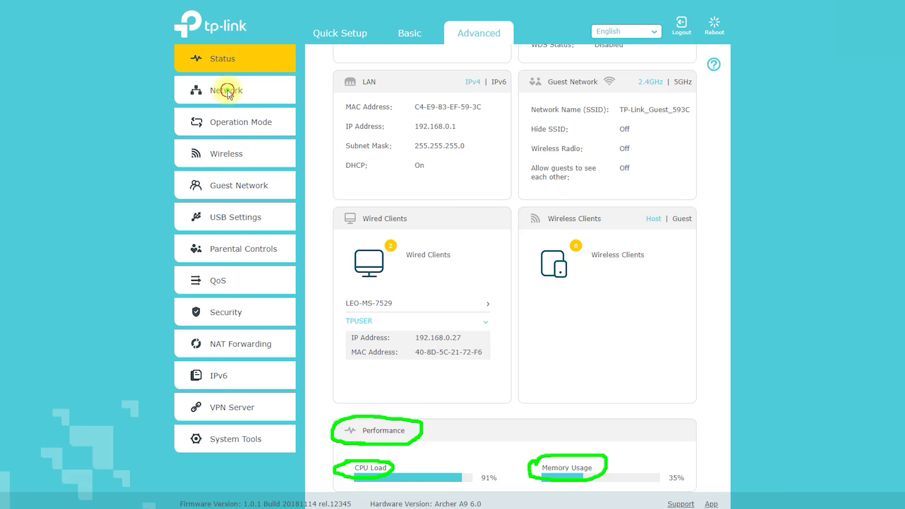
{"action": "key", "text": "Escape"}
- Open the advanced network Internet settings and preview the Static IP and BigPond Cable connection types
{"action": "left_click", "coordinate": [237, 96]}
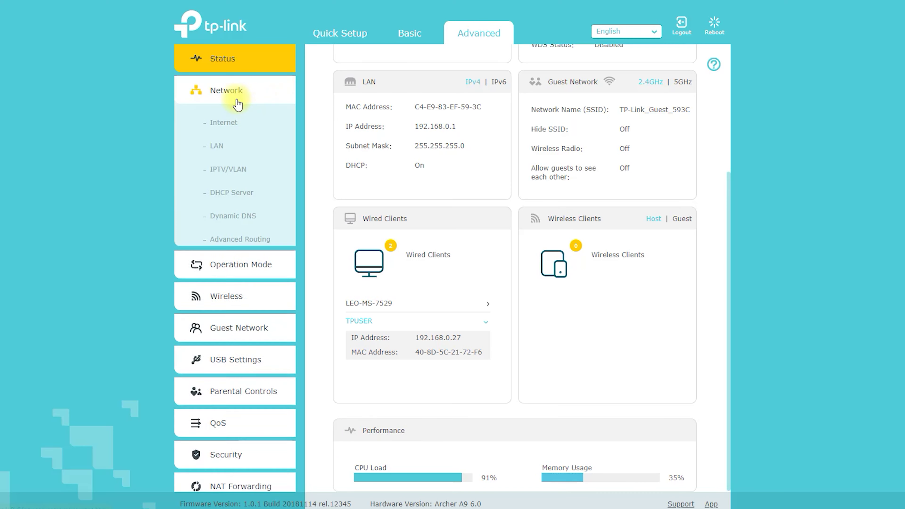
{"action": "left_click", "coordinate": [228, 128]}
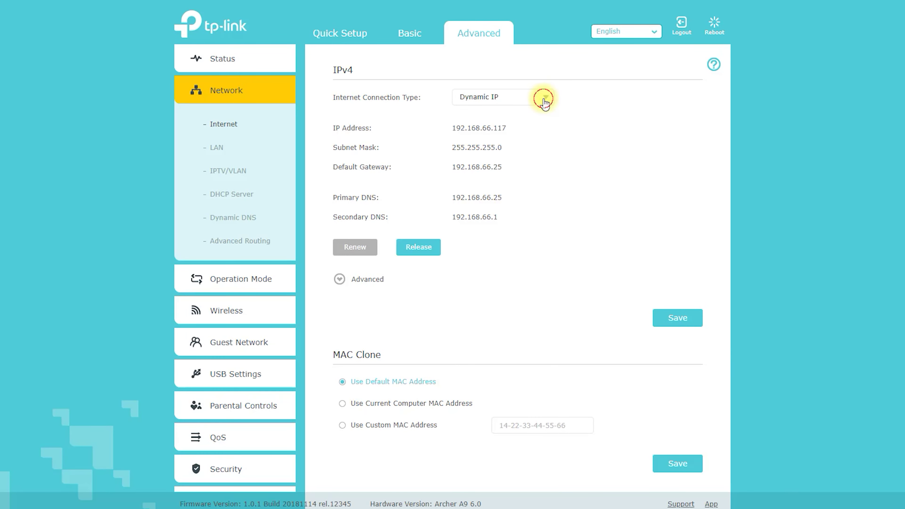
{"action": "left_click", "coordinate": [540, 96]}
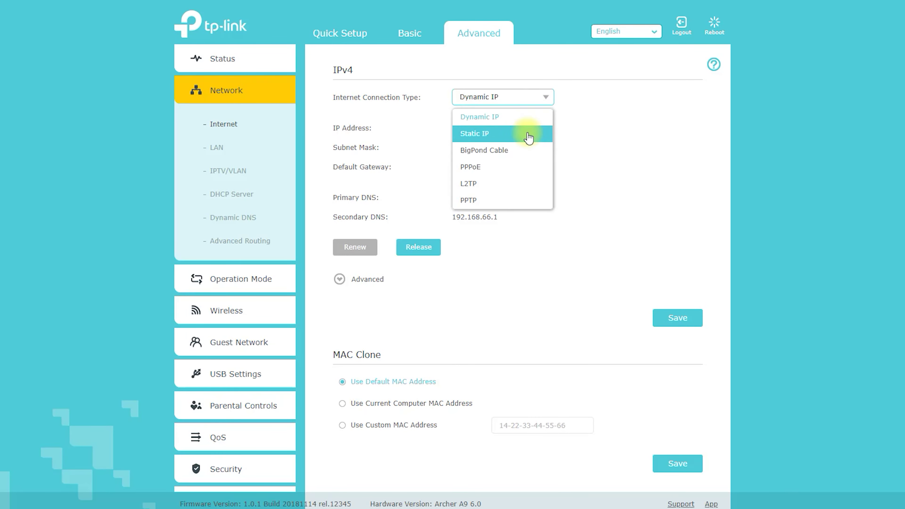
{"action": "left_click", "coordinate": [529, 137]}
{"action": "left_click", "coordinate": [536, 98]}
{"action": "left_click", "coordinate": [517, 150]}
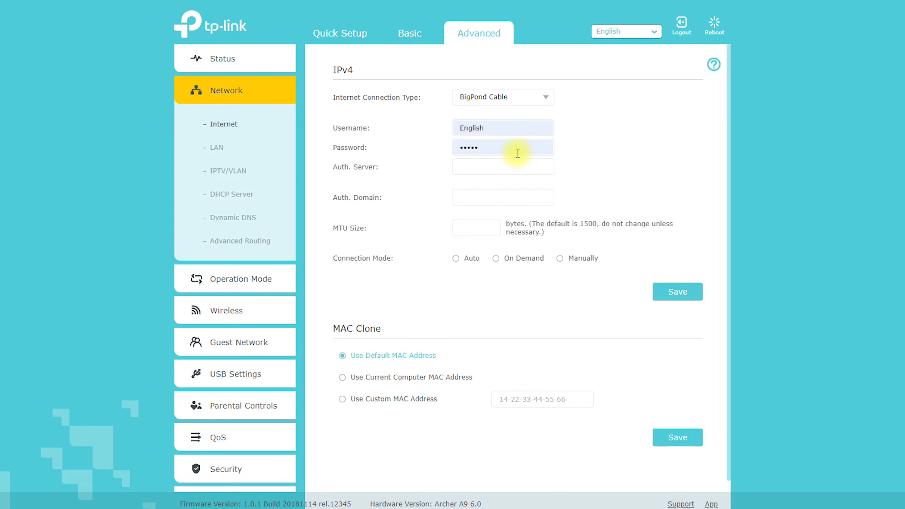
- Preview the PPPoE and L2TP Internet connection types, leaving L2TP selected without saving
{"action": "left_click", "coordinate": [537, 96]}
{"action": "left_click", "coordinate": [541, 95]}
{"action": "left_click", "coordinate": [535, 170]}
{"action": "left_click", "coordinate": [545, 100]}
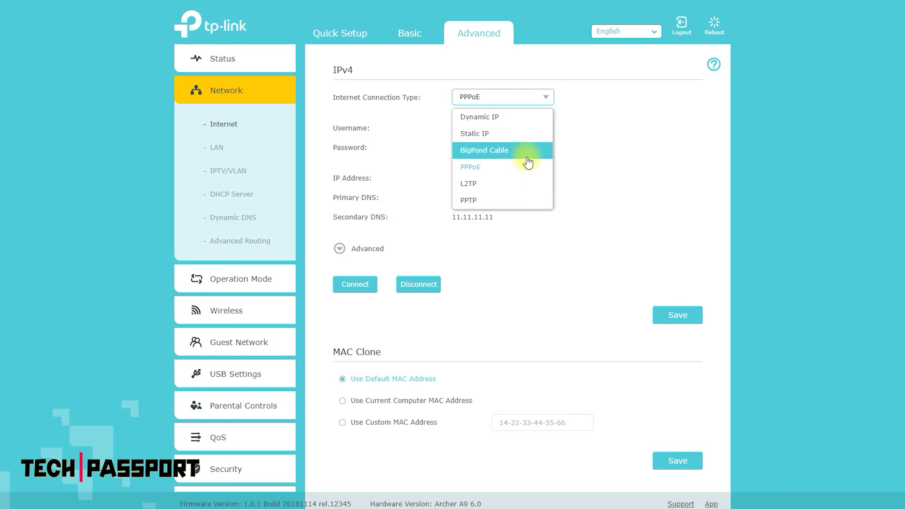
{"action": "left_click", "coordinate": [527, 184]}
{"action": "left_click", "coordinate": [546, 101]}
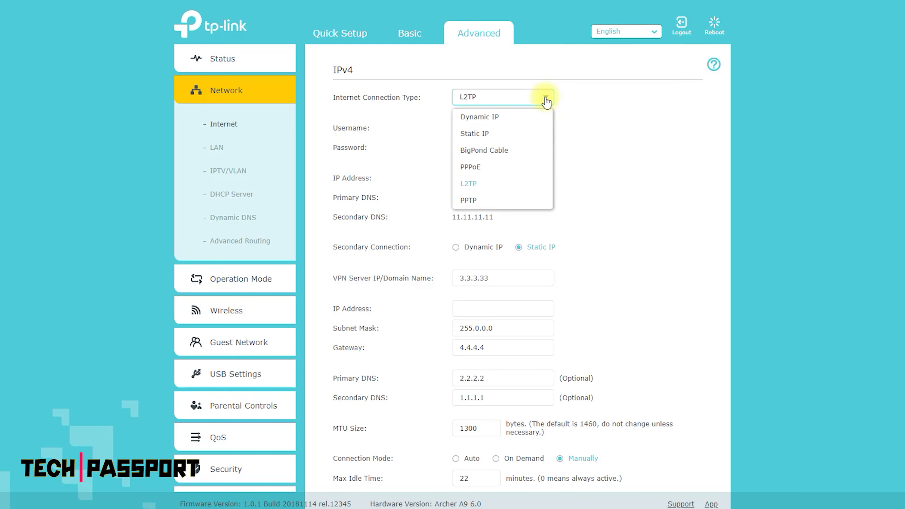
{"action": "left_click", "coordinate": [640, 182]}
- Examine the remaining L2TP connection fields and the MAC Clone options
{"action": "scroll", "coordinate": [643, 187], "scroll_direction": "down", "scroll_amount": 3}
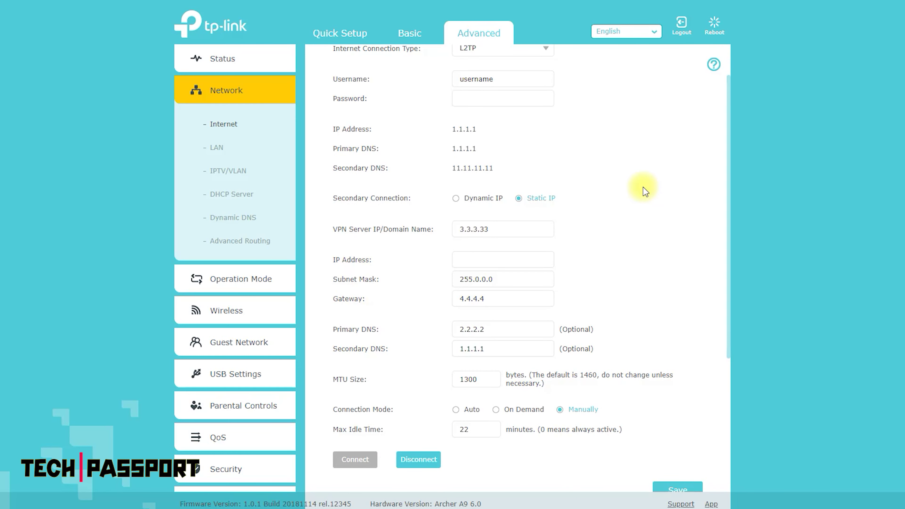
{"action": "scroll", "coordinate": [644, 188], "scroll_direction": "down", "scroll_amount": 4}
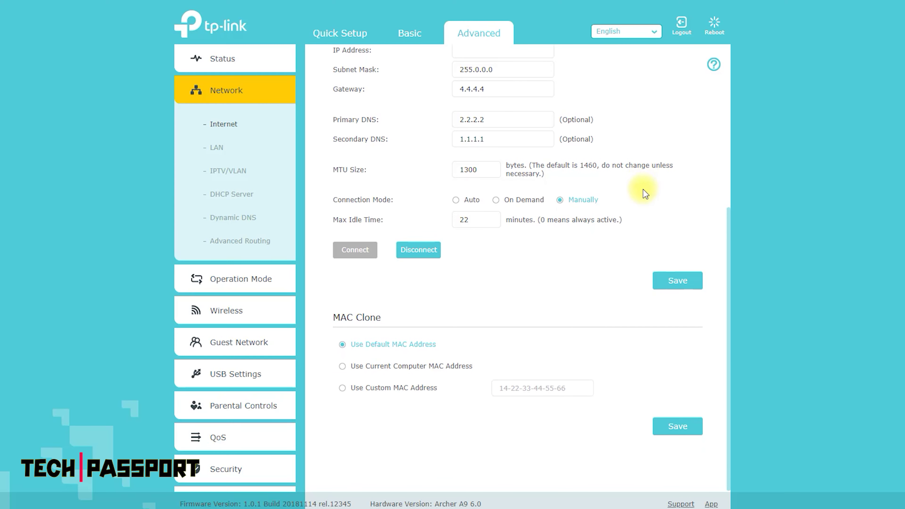
{"action": "mouse_move", "coordinate": [352, 303]}
{"action": "left_mouse_down"}
{"action": "mouse_move", "coordinate": [361, 336]}
{"action": "mouse_move", "coordinate": [385, 333]}
{"action": "left_mouse_up"}
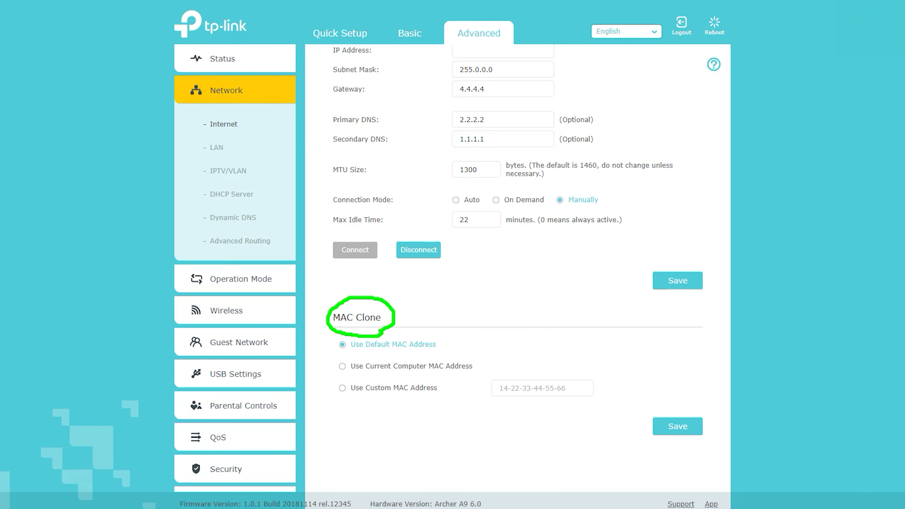
- Examine the IP address field in the LAN settings, and the IGMP version in the IPTV/VLAN settings
{"action": "left_click", "coordinate": [217, 147]}
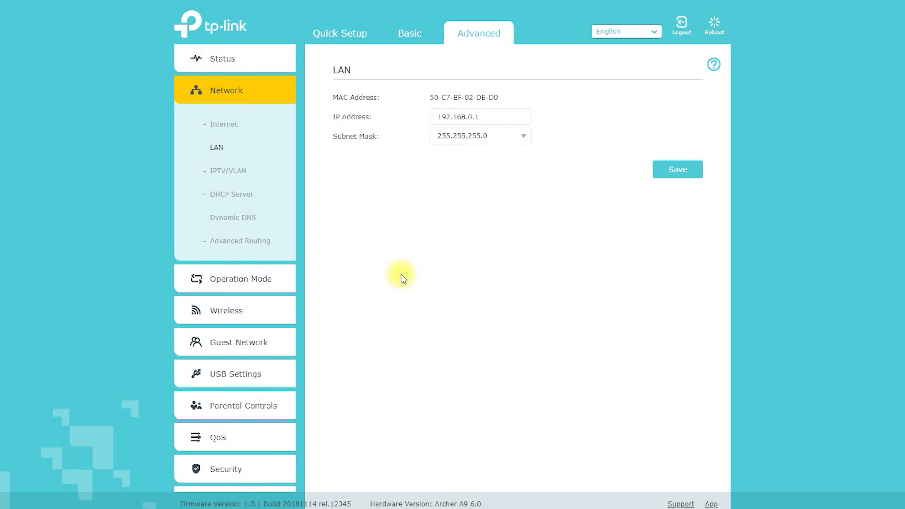
{"action": "mouse_move", "coordinate": [331, 83]}
{"action": "left_mouse_down"}
{"action": "mouse_move", "coordinate": [359, 57]}
{"action": "mouse_move", "coordinate": [331, 84]}
{"action": "mouse_move", "coordinate": [378, 95]}
{"action": "mouse_move", "coordinate": [390, 87]}
{"action": "mouse_move", "coordinate": [426, 123]}
{"action": "left_mouse_up"}
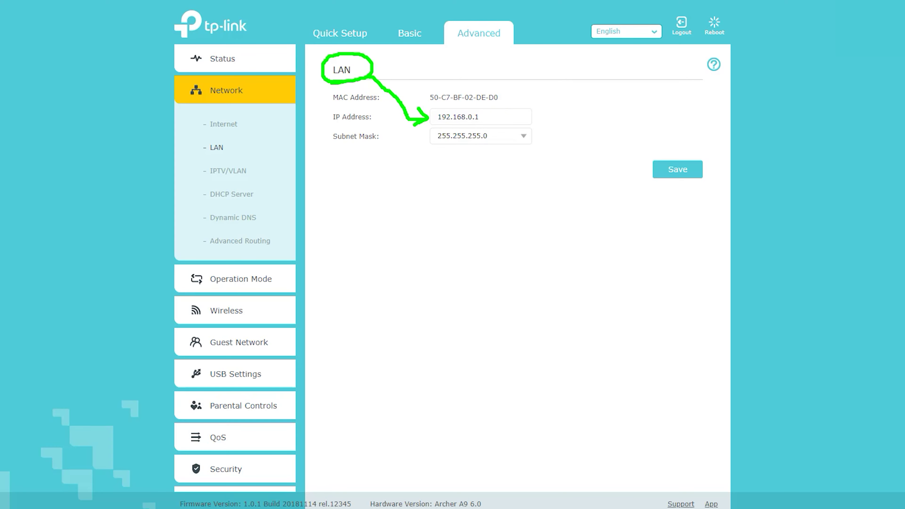
{"action": "left_click", "coordinate": [242, 172]}
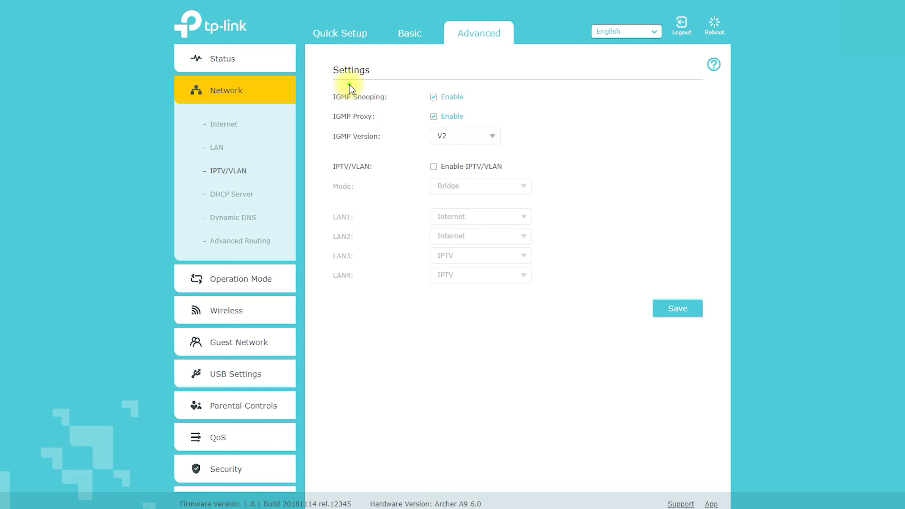
{"action": "mouse_move", "coordinate": [349, 86]}
{"action": "left_mouse_down"}
{"action": "mouse_move", "coordinate": [373, 49]}
{"action": "mouse_move", "coordinate": [347, 81]}
{"action": "mouse_move", "coordinate": [369, 85]}
{"action": "left_mouse_up"}
{"action": "left_click_drag", "start_coordinate": [388, 138], "coordinate": [414, 145]}
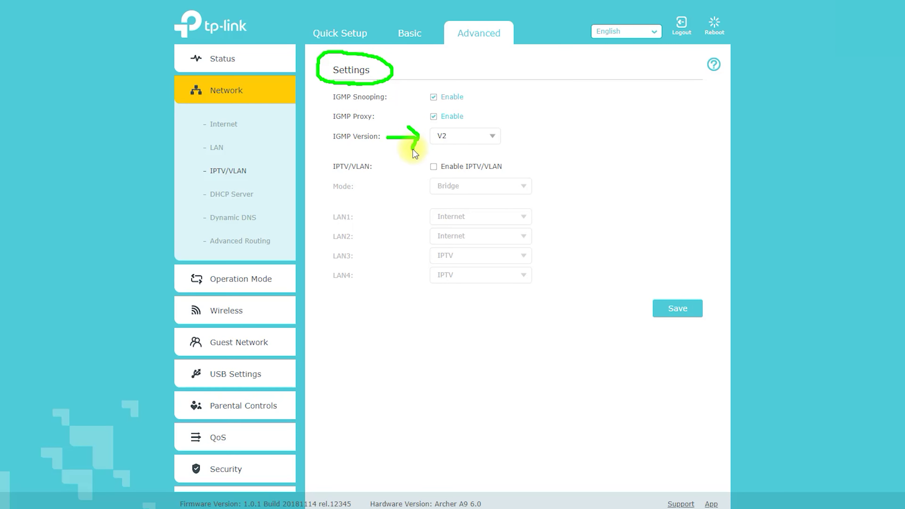
- Open the DHCP Server settings and examine the enable option, the Address Reservation table and the DHCP Client List
{"action": "left_click", "coordinate": [231, 194]}
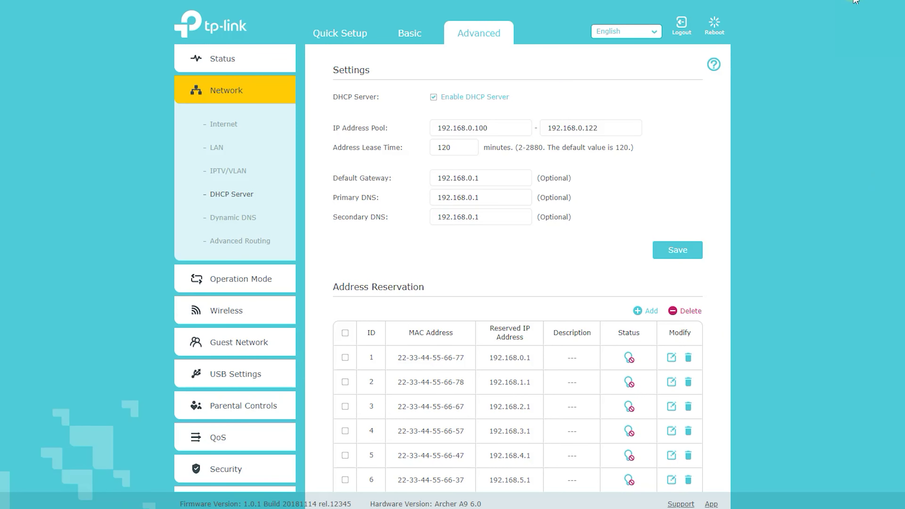
{"action": "left_click", "coordinate": [350, 85]}
{"action": "mouse_move", "coordinate": [350, 84]}
{"action": "left_mouse_down"}
{"action": "mouse_move", "coordinate": [392, 59]}
{"action": "mouse_move", "coordinate": [357, 85]}
{"action": "mouse_move", "coordinate": [390, 89]}
{"action": "mouse_move", "coordinate": [342, 107]}
{"action": "mouse_move", "coordinate": [417, 107]}
{"action": "mouse_move", "coordinate": [404, 93]}
{"action": "mouse_move", "coordinate": [412, 115]}
{"action": "mouse_move", "coordinate": [398, 123]}
{"action": "left_mouse_up"}
{"action": "mouse_move", "coordinate": [421, 306]}
{"action": "left_mouse_down"}
{"action": "mouse_move", "coordinate": [327, 262]}
{"action": "mouse_move", "coordinate": [425, 305]}
{"action": "left_mouse_up"}
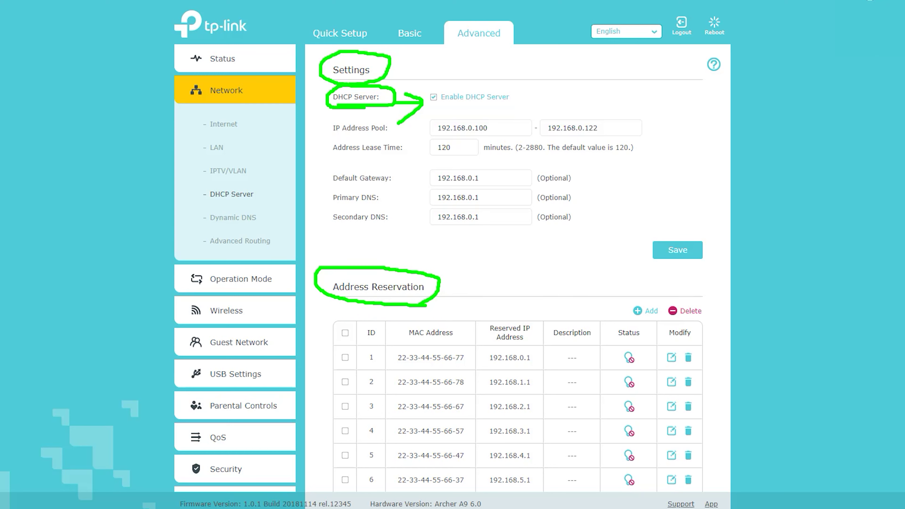
{"action": "scroll", "coordinate": [538, 290], "scroll_direction": "down", "scroll_amount": 5}
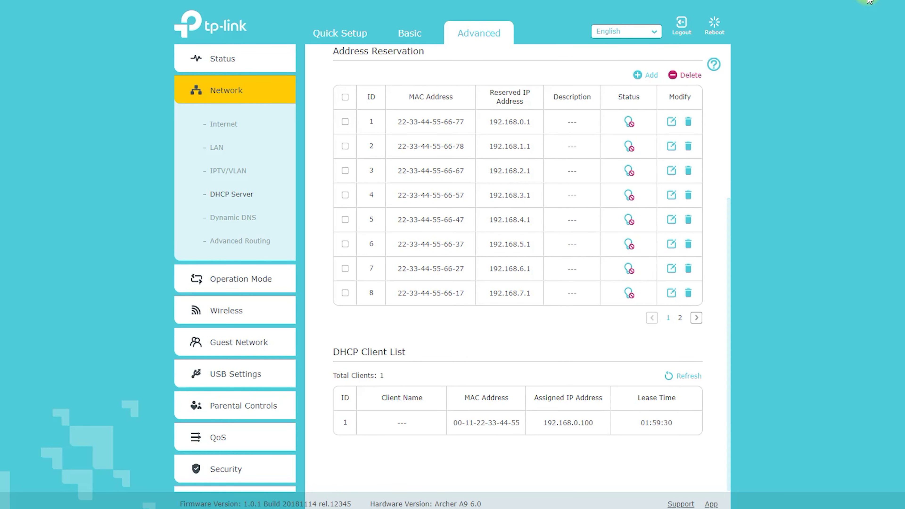
{"action": "left_click_drag", "start_coordinate": [415, 361], "coordinate": [328, 366]}
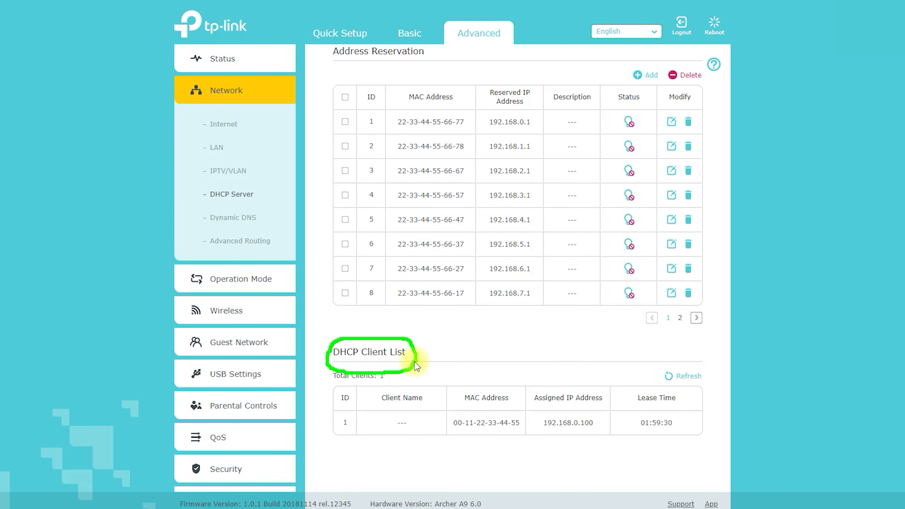
- Open the Dynamic DNS settings and examine the TP-Link, NO-IP and DynDNS service provider options
{"action": "left_click", "coordinate": [252, 218]}
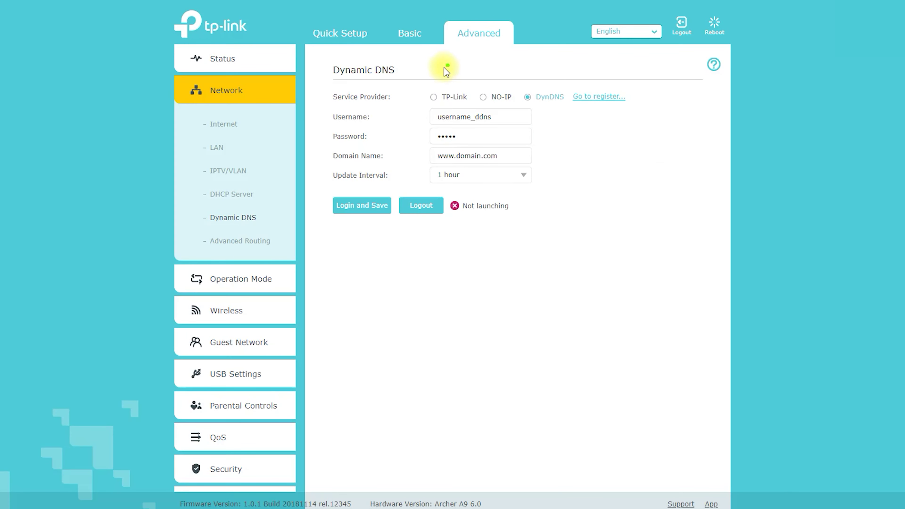
{"action": "mouse_move", "coordinate": [446, 72]}
{"action": "left_mouse_down"}
{"action": "mouse_move", "coordinate": [400, 67]}
{"action": "mouse_move", "coordinate": [323, 80]}
{"action": "mouse_move", "coordinate": [406, 77]}
{"action": "left_mouse_up"}
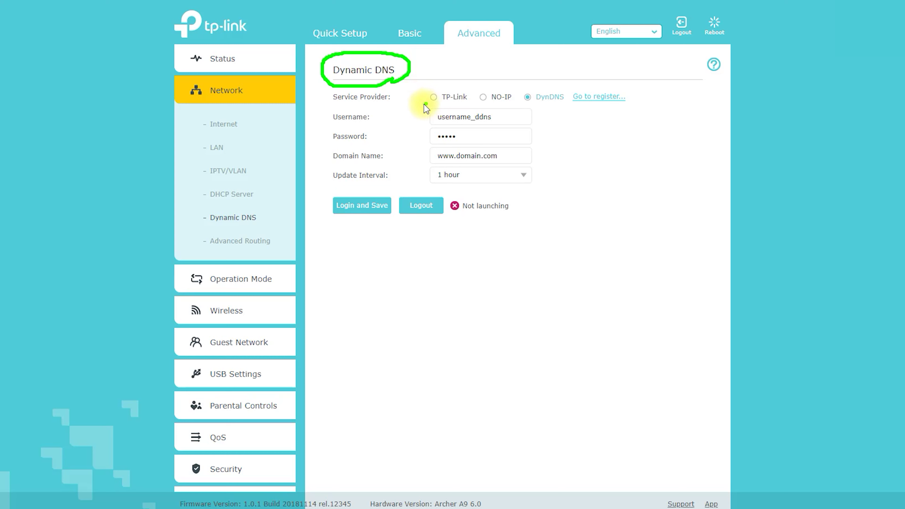
{"action": "left_click", "coordinate": [483, 101]}
{"action": "left_click", "coordinate": [531, 105]}
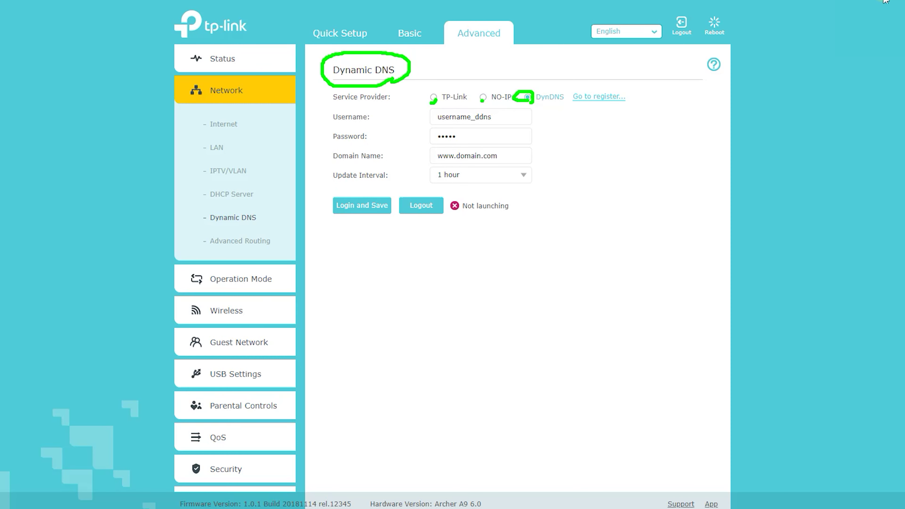
- Open the Advanced Routing settings and examine the Static Routing list and the System Routing Table
{"action": "left_click", "coordinate": [285, 242]}
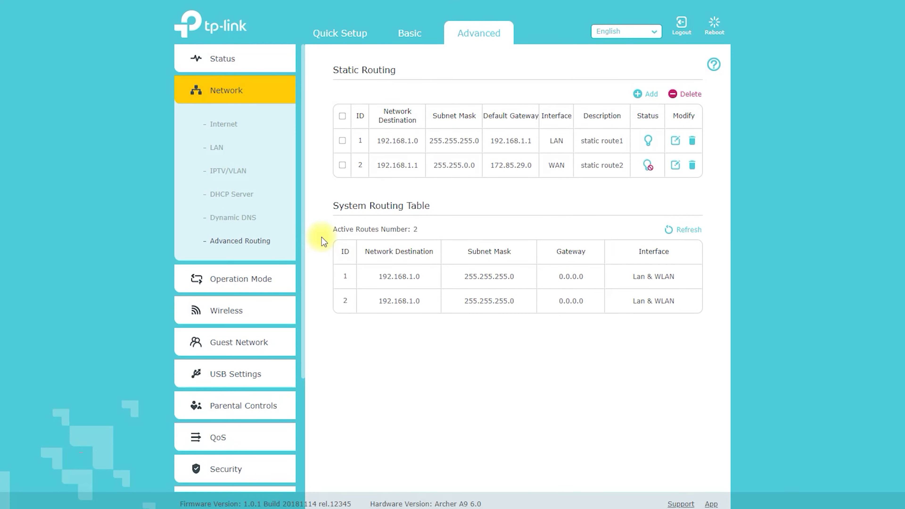
{"action": "mouse_move", "coordinate": [374, 87]}
{"action": "left_mouse_down"}
{"action": "mouse_move", "coordinate": [414, 66]}
{"action": "mouse_move", "coordinate": [390, 84]}
{"action": "left_mouse_up"}
{"action": "mouse_move", "coordinate": [395, 223]}
{"action": "left_mouse_down"}
{"action": "mouse_move", "coordinate": [339, 189]}
{"action": "mouse_move", "coordinate": [403, 226]}
{"action": "left_mouse_up"}
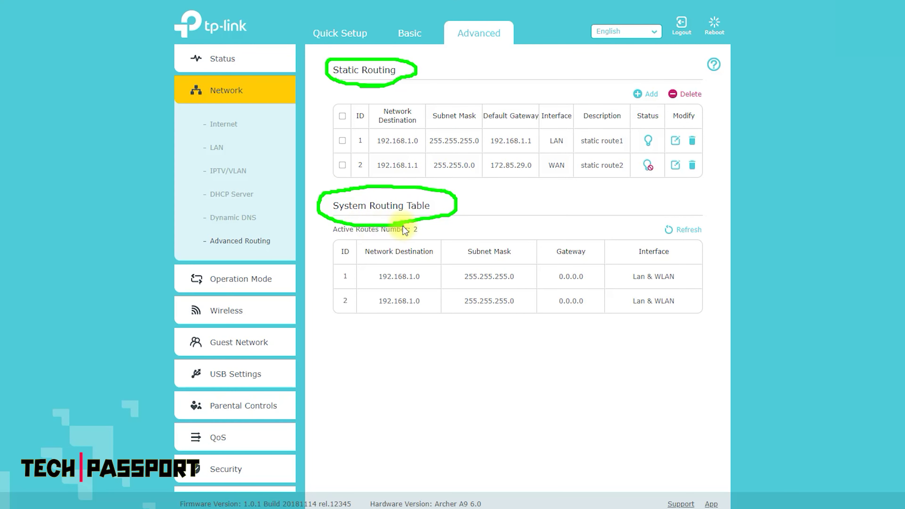
- Open the Operation Mode settings and examine the Router and Access Point modes with the access point diagram
{"action": "left_click", "coordinate": [246, 280]}
{"action": "mouse_move", "coordinate": [351, 94]}
{"action": "left_mouse_down"}
{"action": "mouse_move", "coordinate": [356, 107]}
{"action": "mouse_move", "coordinate": [392, 86]}
{"action": "mouse_move", "coordinate": [347, 107]}
{"action": "left_mouse_up"}
{"action": "mouse_move", "coordinate": [406, 193]}
{"action": "left_mouse_down"}
{"action": "mouse_move", "coordinate": [326, 186]}
{"action": "mouse_move", "coordinate": [392, 204]}
{"action": "left_mouse_up"}
{"action": "mouse_move", "coordinate": [353, 293]}
{"action": "left_mouse_down"}
{"action": "mouse_move", "coordinate": [556, 289]}
{"action": "mouse_move", "coordinate": [603, 230]}
{"action": "mouse_move", "coordinate": [344, 246]}
{"action": "mouse_move", "coordinate": [358, 297]}
{"action": "left_mouse_up"}
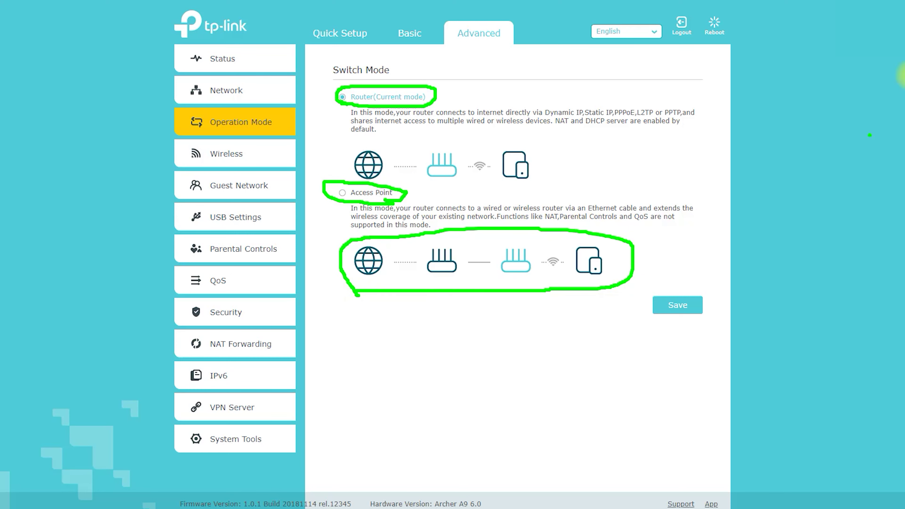
- Open the advanced Wireless Settings and examine Smart Connect, the 2.4GHz wireless section and its network name
{"action": "left_click", "coordinate": [222, 158]}
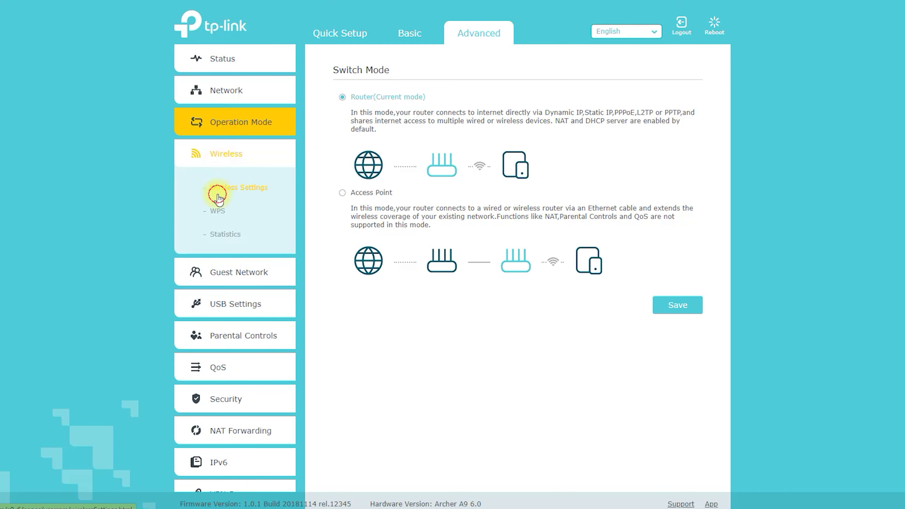
{"action": "left_click", "coordinate": [218, 196]}
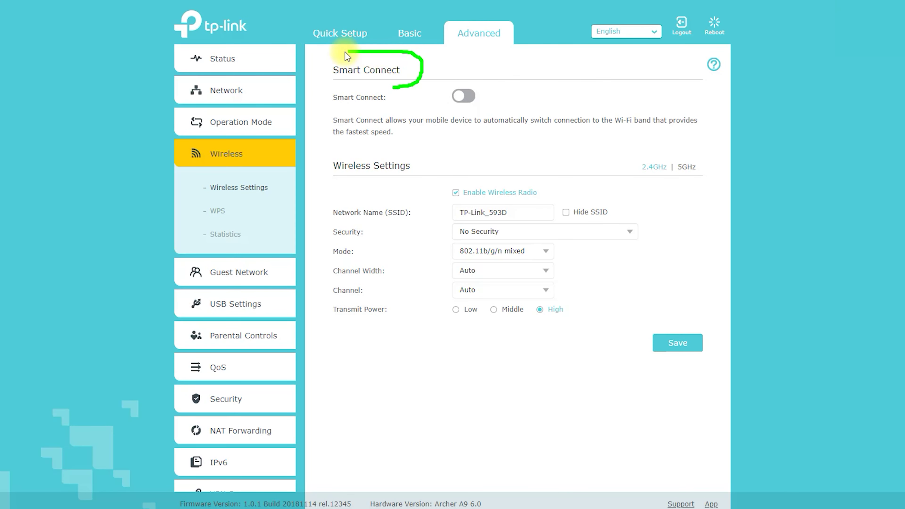
{"action": "left_click_drag", "start_coordinate": [391, 192], "coordinate": [328, 161]}
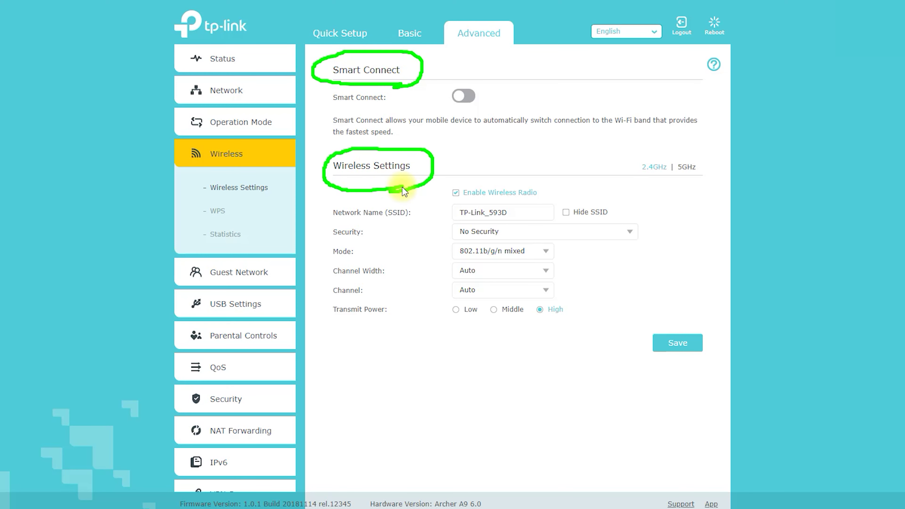
{"action": "mouse_move", "coordinate": [446, 223]}
{"action": "left_mouse_down"}
{"action": "mouse_move", "coordinate": [525, 208]}
{"action": "mouse_move", "coordinate": [449, 218]}
{"action": "left_mouse_up"}
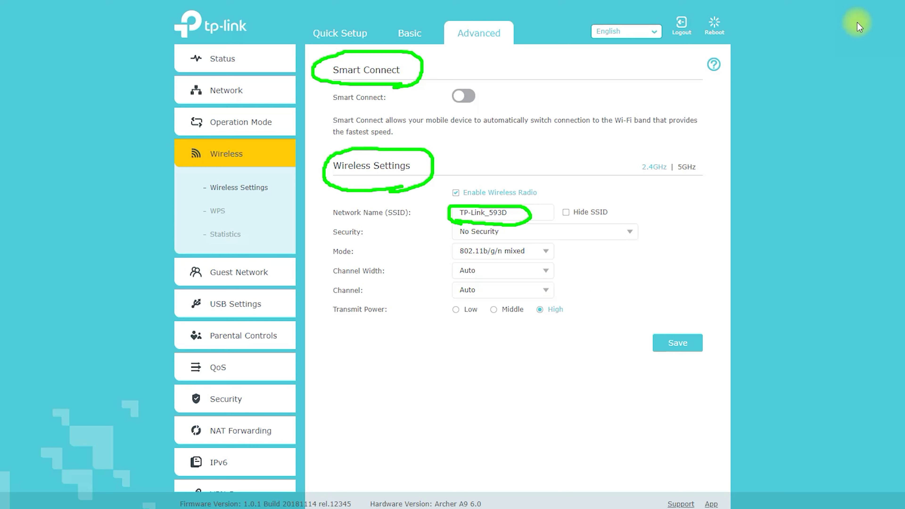
{"action": "key", "text": "Escape"}
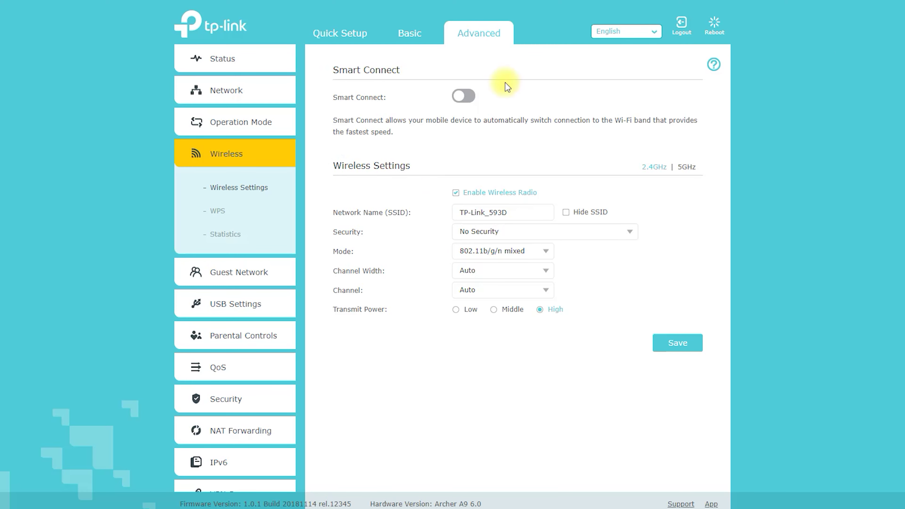
- Open the WPS settings to examine the router's PIN and WPS Wizard sections, and view the wireless Statistics page
{"action": "left_click", "coordinate": [213, 211]}
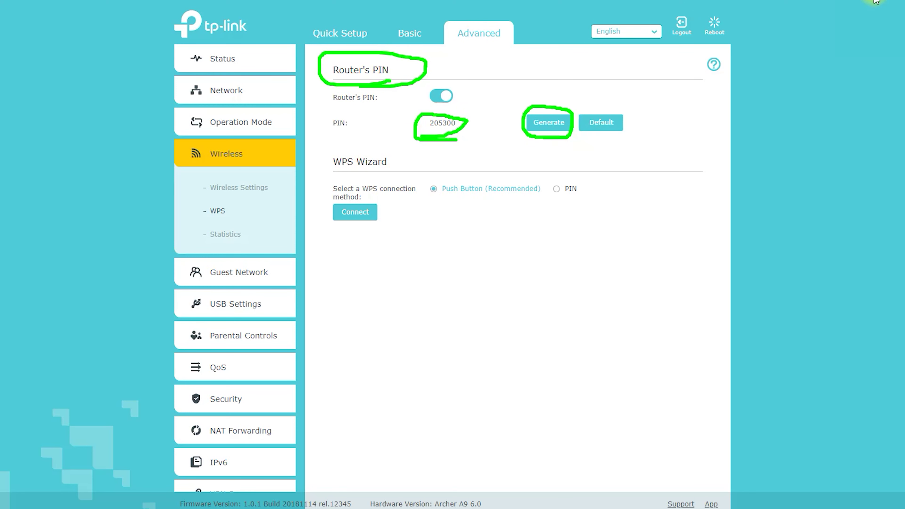
{"action": "key", "text": "Escape"}
{"action": "left_click", "coordinate": [218, 234]}
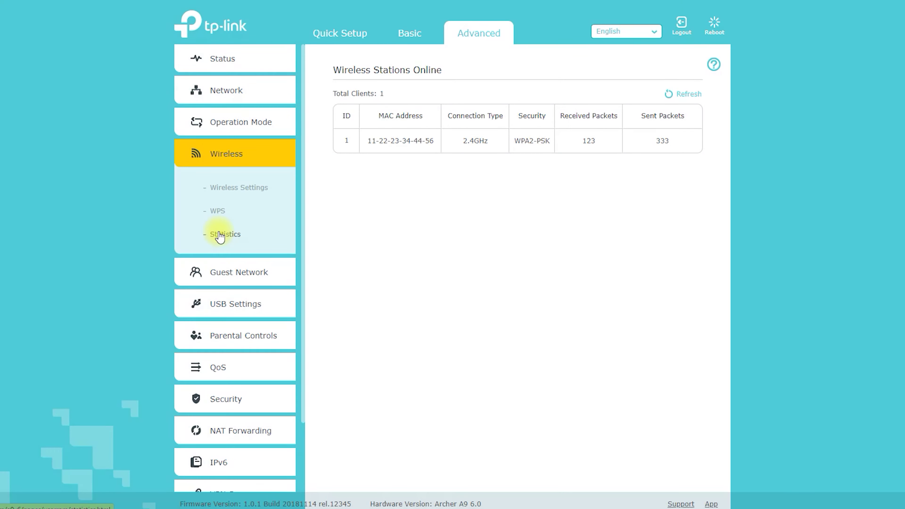
- Open the Guest Network settings and examine the guest permissions and the 2.4GHz guest wireless options
{"action": "scroll", "coordinate": [253, 246], "scroll_direction": "down", "scroll_amount": 2}
{"action": "left_click", "coordinate": [226, 190]}
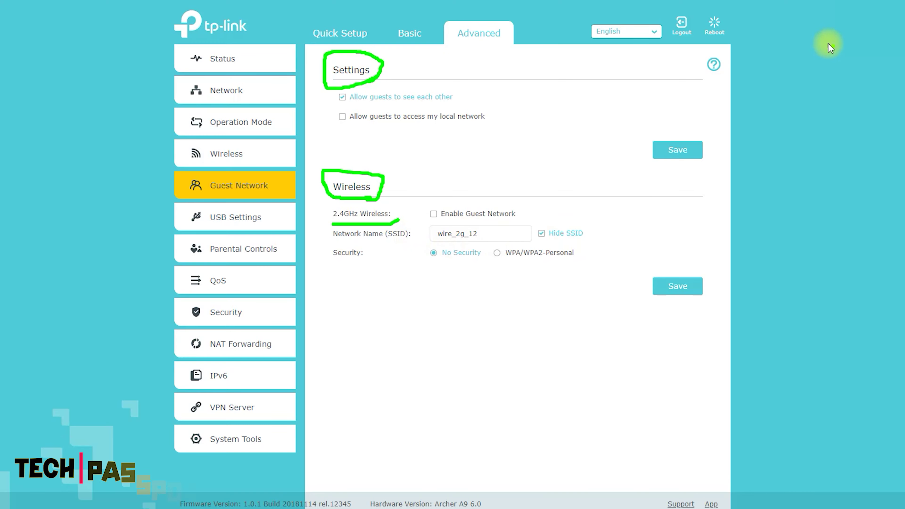
- Open the USB Device Settings and examine the connected storage devices
{"action": "left_click", "coordinate": [240, 218]}
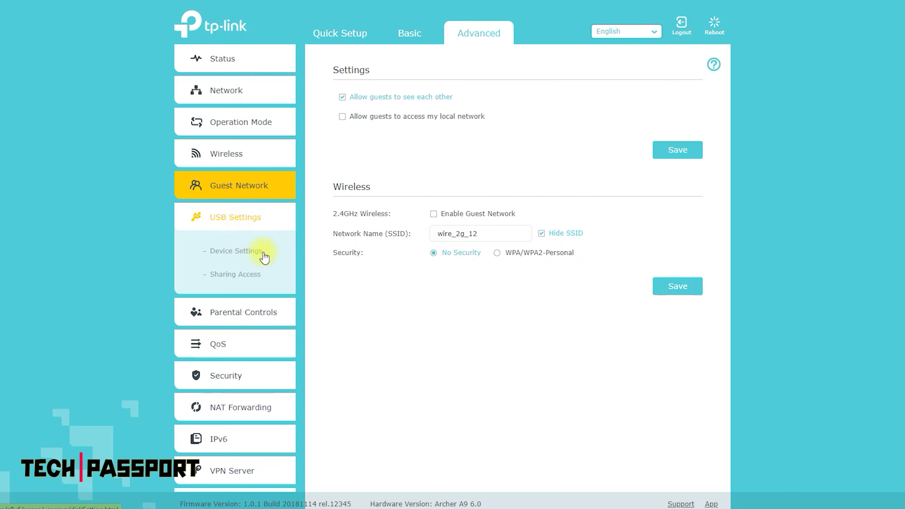
{"action": "left_click", "coordinate": [242, 254]}
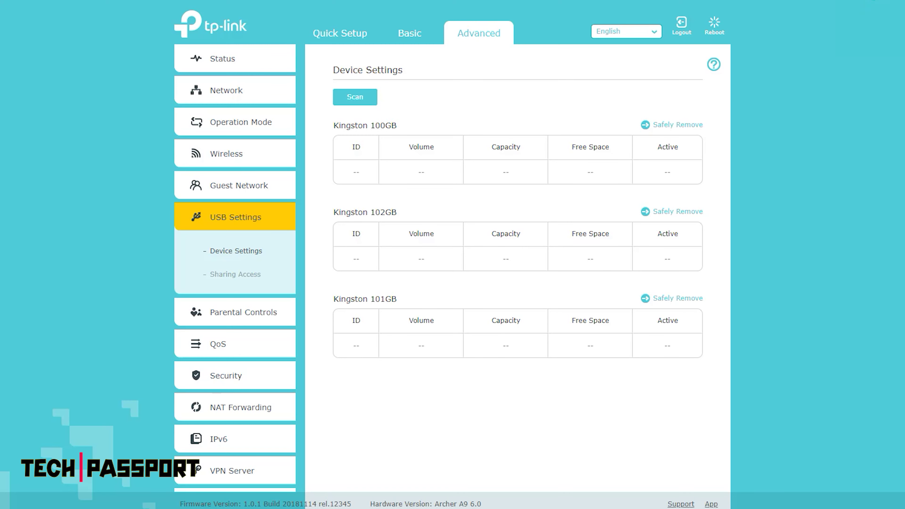
{"action": "mouse_move", "coordinate": [398, 85]}
{"action": "left_mouse_down"}
{"action": "mouse_move", "coordinate": [359, 57]}
{"action": "mouse_move", "coordinate": [395, 83]}
{"action": "left_mouse_up"}
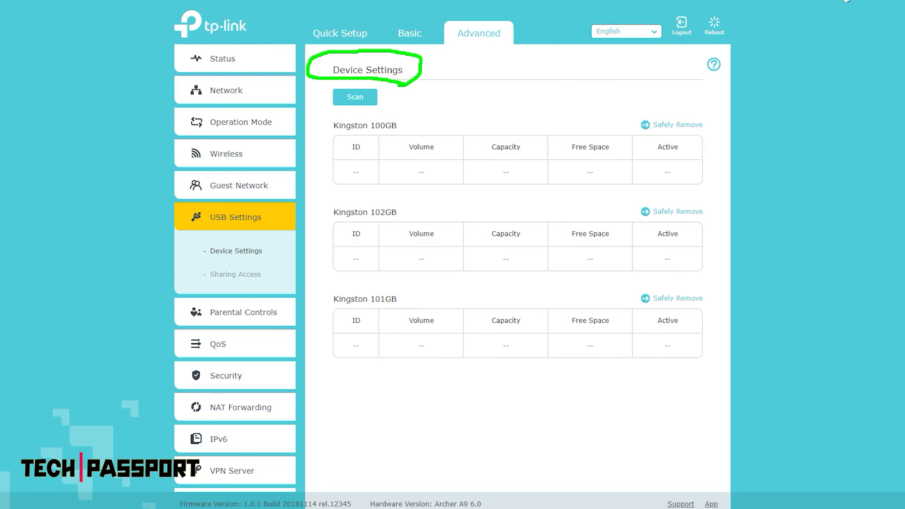
- Open the USB Sharing Access settings and examine the sharing account, sharing settings and folder sharing sections
{"action": "left_click", "coordinate": [224, 273]}
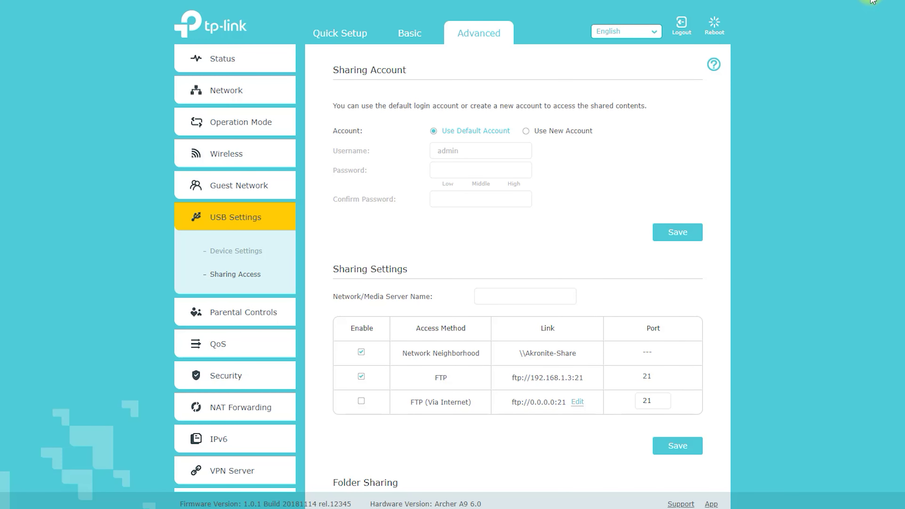
{"action": "mouse_move", "coordinate": [406, 85]}
{"action": "left_mouse_down"}
{"action": "mouse_move", "coordinate": [424, 66]}
{"action": "mouse_move", "coordinate": [335, 59]}
{"action": "mouse_move", "coordinate": [397, 88]}
{"action": "left_mouse_up"}
{"action": "left_click", "coordinate": [477, 206]}
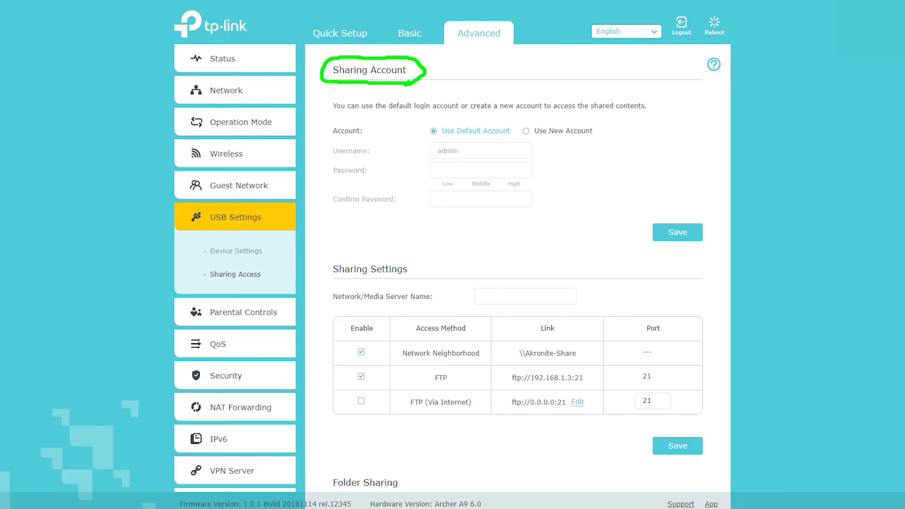
{"action": "scroll", "coordinate": [567, 202], "scroll_direction": "down", "scroll_amount": 4}
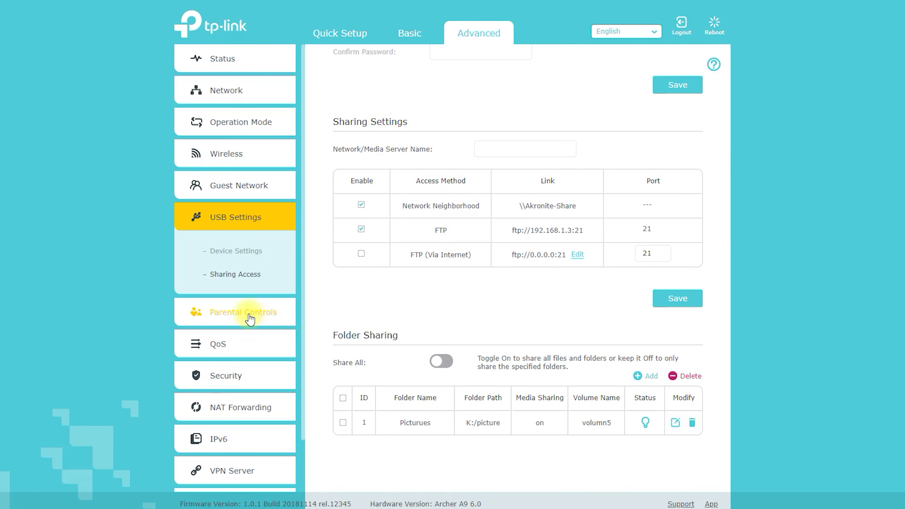
- Open the Parental Controls profiles, and examine the QoS global settings for upload and download bandwidth
{"action": "left_click", "coordinate": [250, 317]}
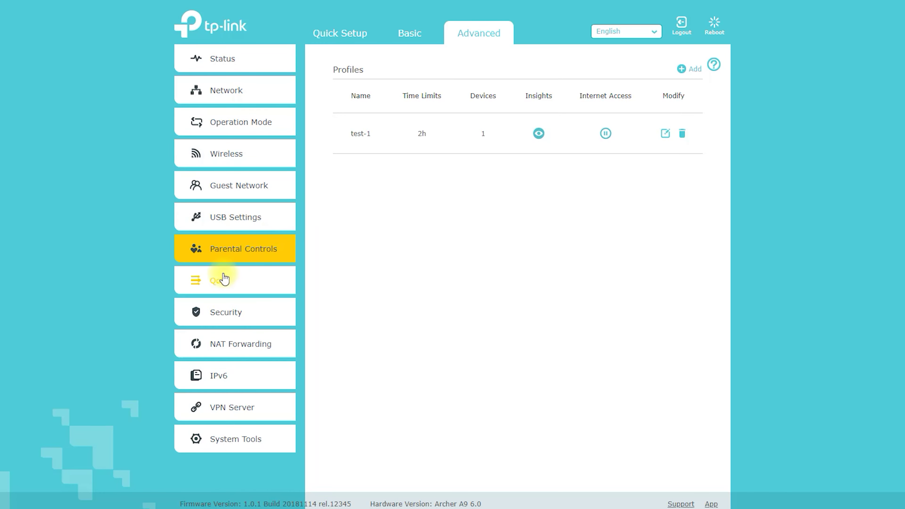
{"action": "left_click", "coordinate": [224, 280]}
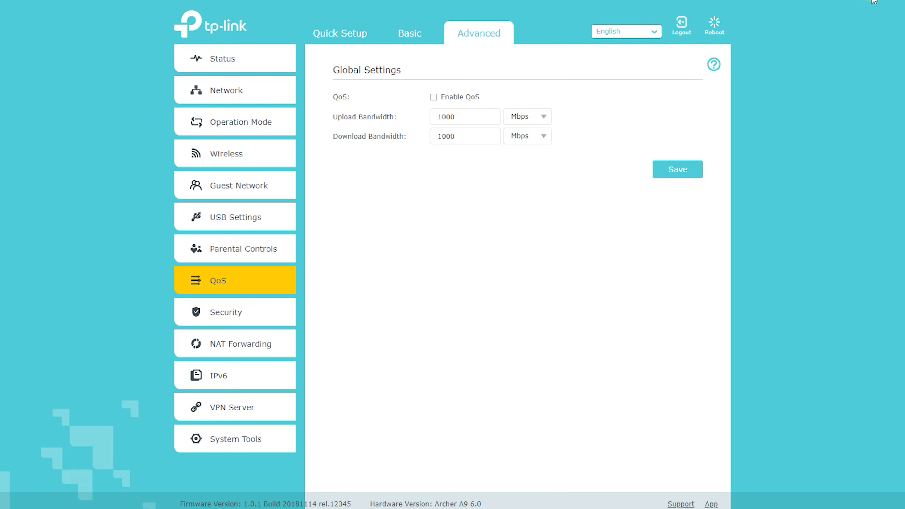
{"action": "mouse_move", "coordinate": [391, 85]}
{"action": "left_mouse_down"}
{"action": "mouse_move", "coordinate": [378, 60]}
{"action": "mouse_move", "coordinate": [380, 81]}
{"action": "mouse_move", "coordinate": [406, 82]}
{"action": "left_mouse_up"}
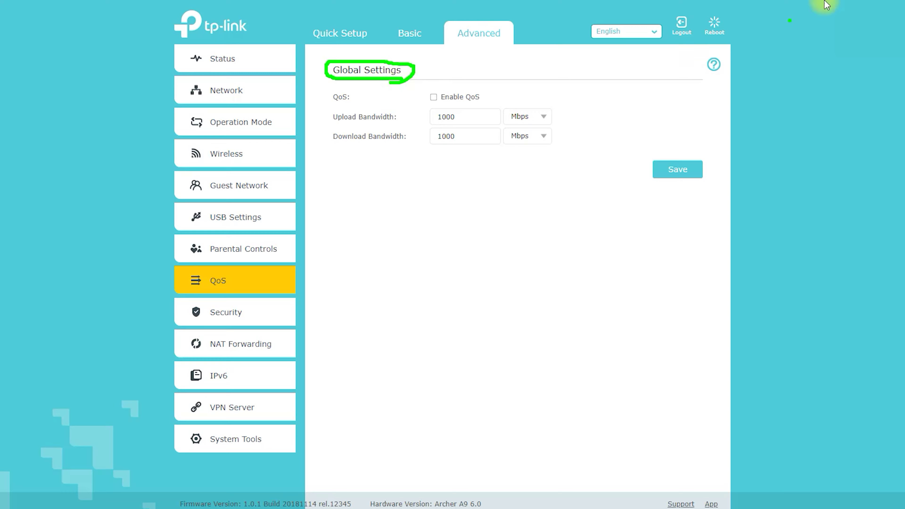
- Open the Security settings and examine the Firewall section and the Blocked DoS Host List
{"action": "left_click", "coordinate": [228, 312]}
{"action": "left_click", "coordinate": [227, 347]}
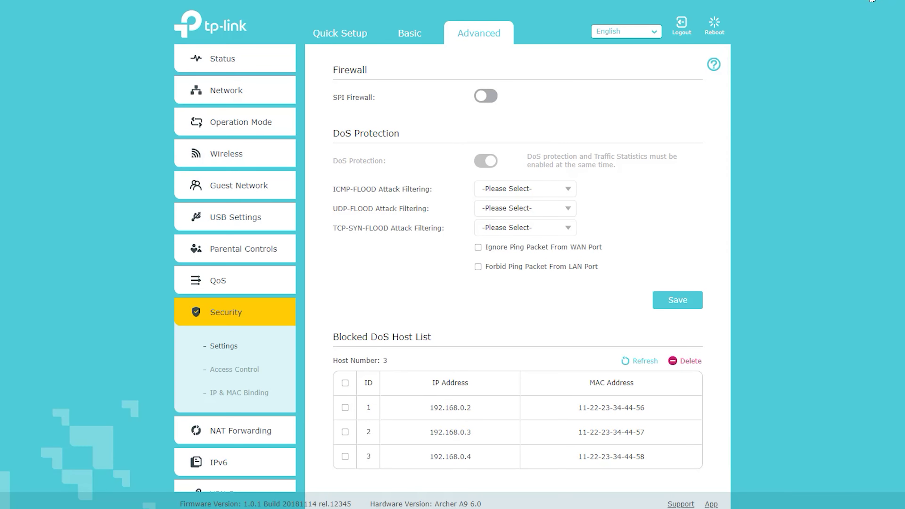
{"action": "mouse_move", "coordinate": [369, 83]}
{"action": "left_mouse_down"}
{"action": "mouse_move", "coordinate": [331, 54]}
{"action": "mouse_move", "coordinate": [366, 85]}
{"action": "left_mouse_up"}
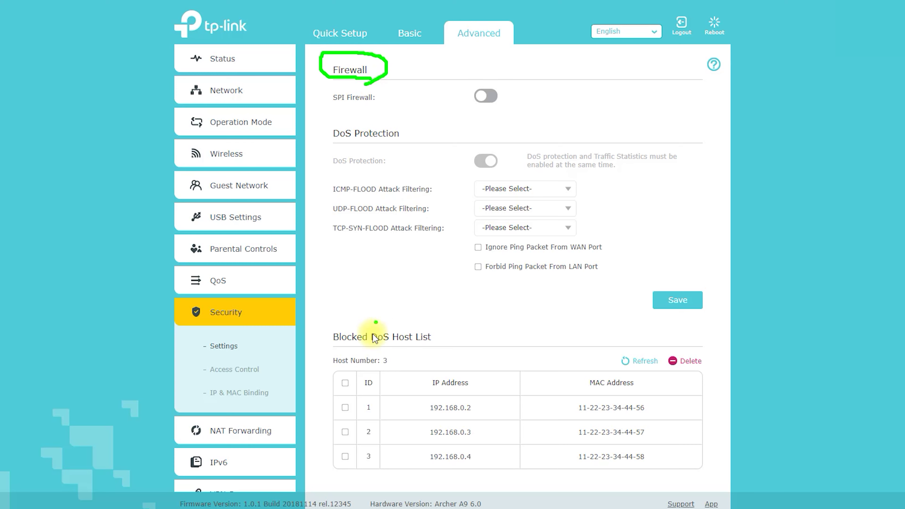
{"action": "mouse_move", "coordinate": [343, 348]}
{"action": "left_mouse_down"}
{"action": "mouse_move", "coordinate": [396, 312]}
{"action": "mouse_move", "coordinate": [344, 351]}
{"action": "mouse_move", "coordinate": [351, 355]}
{"action": "left_mouse_up"}
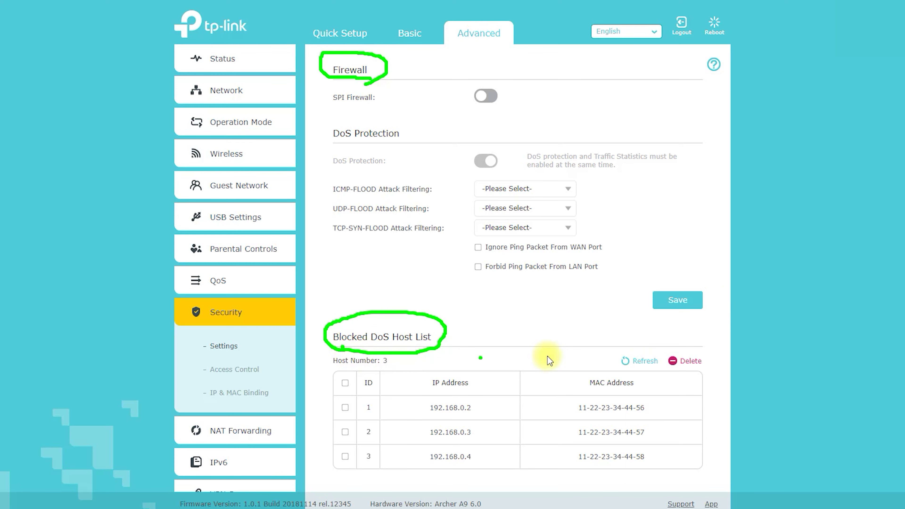
- Examine the Access Control settings with their online and whitelisted devices, and open the IP & MAC Binding page
{"action": "left_click", "coordinate": [221, 371]}
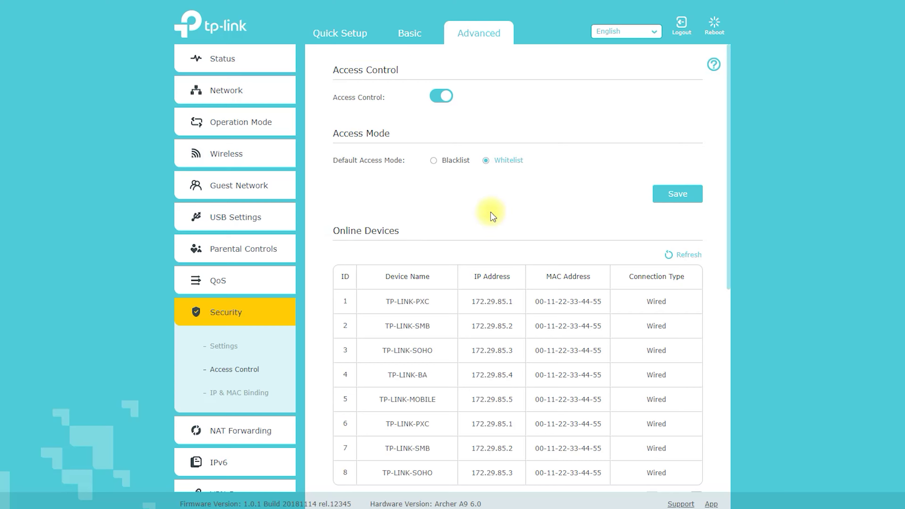
{"action": "scroll", "coordinate": [483, 293], "scroll_direction": "down", "scroll_amount": 6}
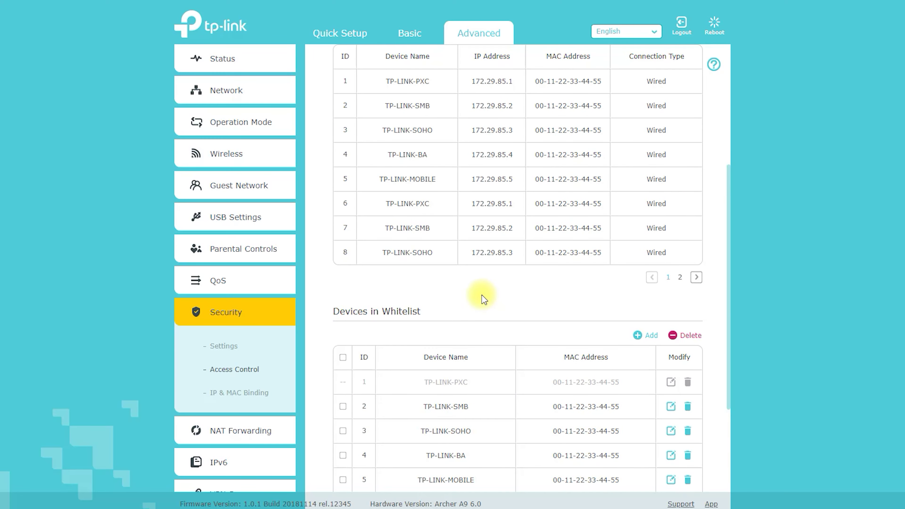
{"action": "scroll", "coordinate": [482, 295], "scroll_direction": "down", "scroll_amount": 4}
{"action": "left_click", "coordinate": [233, 394]}
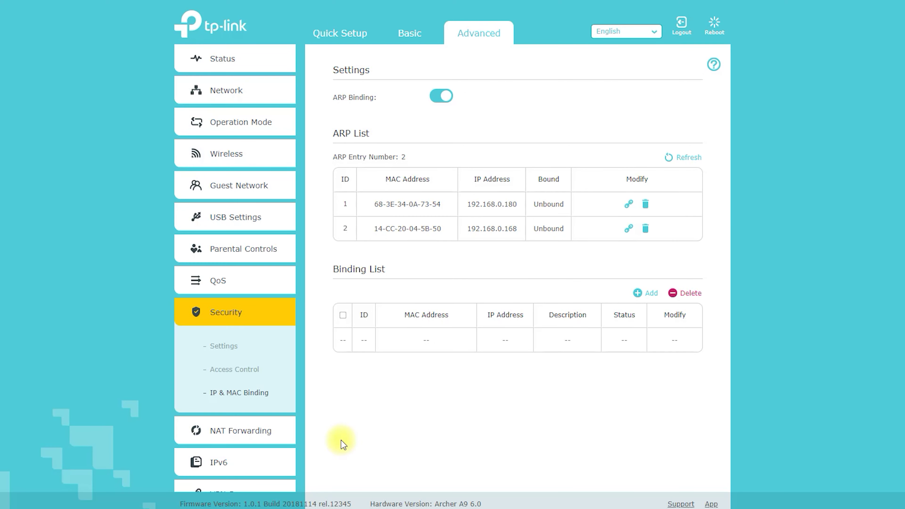
- Go through the NAT Forwarding pages for ALG, Virtual Servers, Port Triggering, DMZ and UPnP
{"action": "scroll", "coordinate": [262, 410], "scroll_direction": "down", "scroll_amount": 2}
{"action": "left_click", "coordinate": [261, 351]}
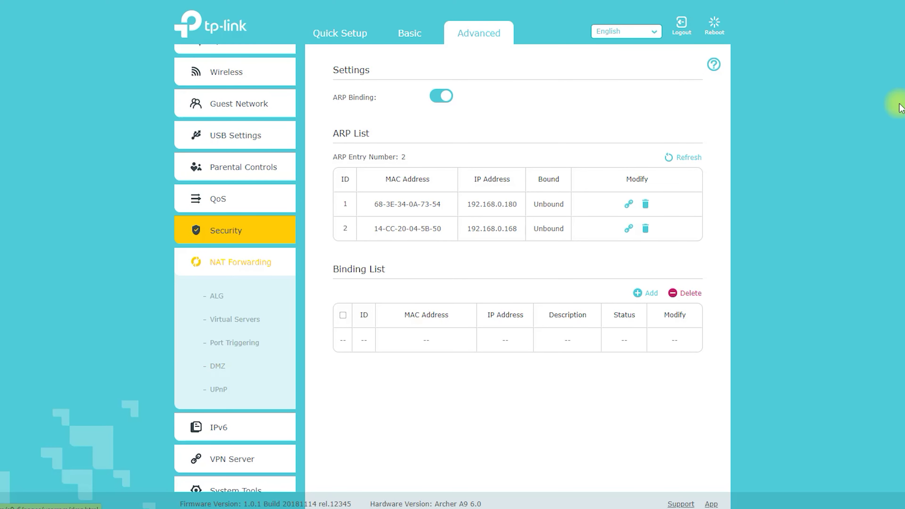
{"action": "left_click", "coordinate": [220, 297]}
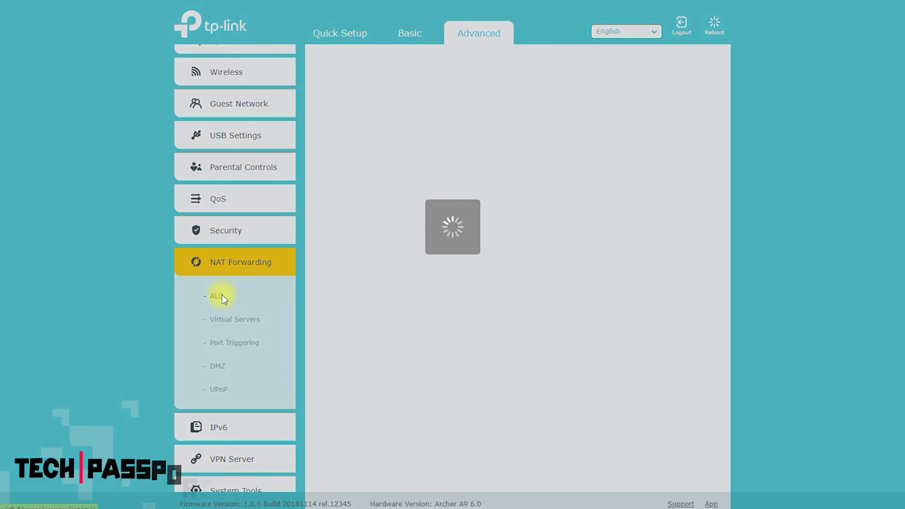
{"action": "left_click", "coordinate": [222, 320]}
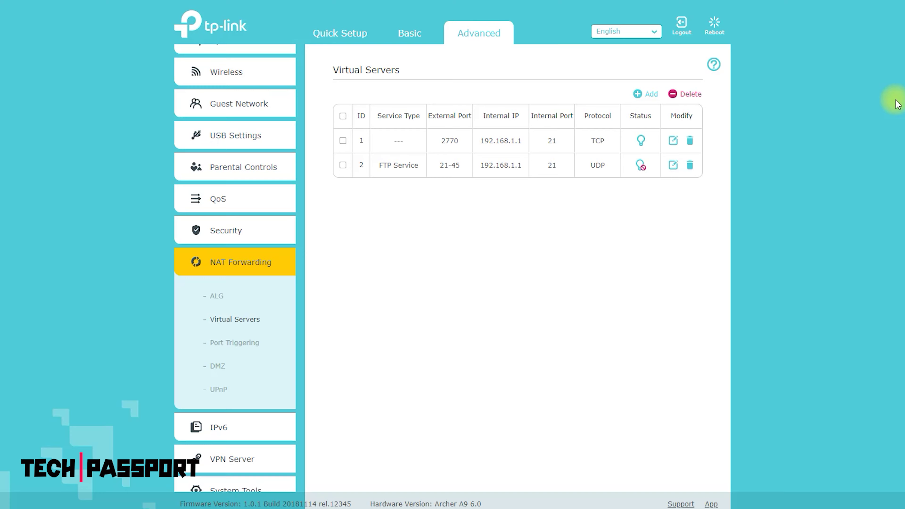
{"action": "left_click", "coordinate": [233, 343]}
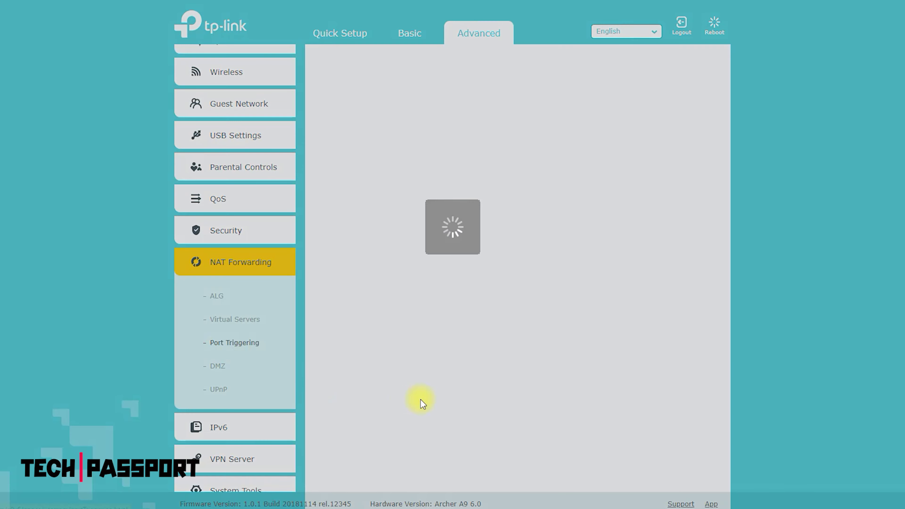
{"action": "left_click", "coordinate": [220, 374]}
{"action": "left_click", "coordinate": [217, 388]}
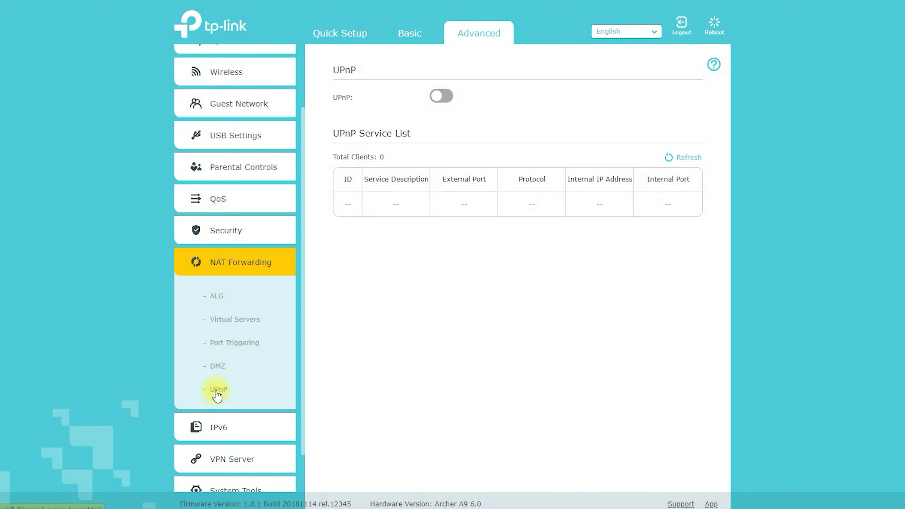
- Open the IPv6 settings and go through the Dynamic IP, Static IP and 6to4 Tunnel internet connection types
{"action": "scroll", "coordinate": [229, 387], "scroll_direction": "down", "scroll_amount": 1}
{"action": "left_click", "coordinate": [228, 383]}
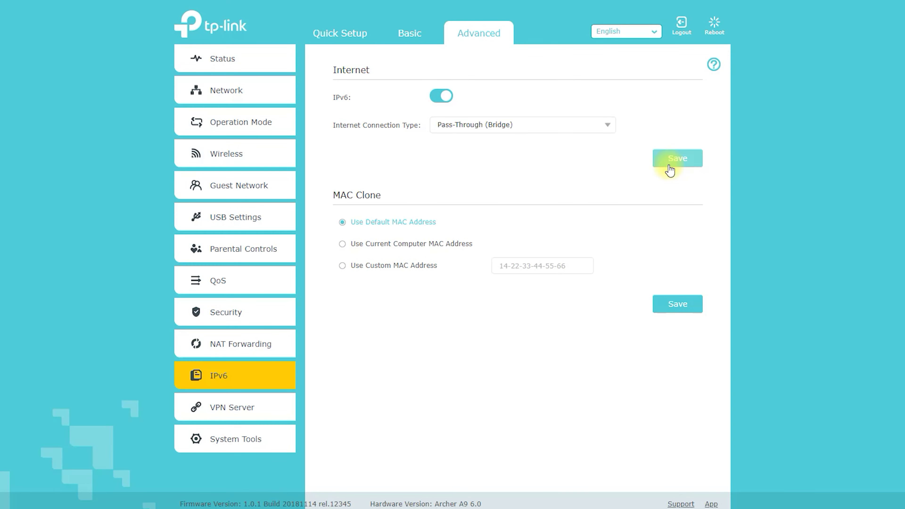
{"action": "left_click", "coordinate": [613, 132]}
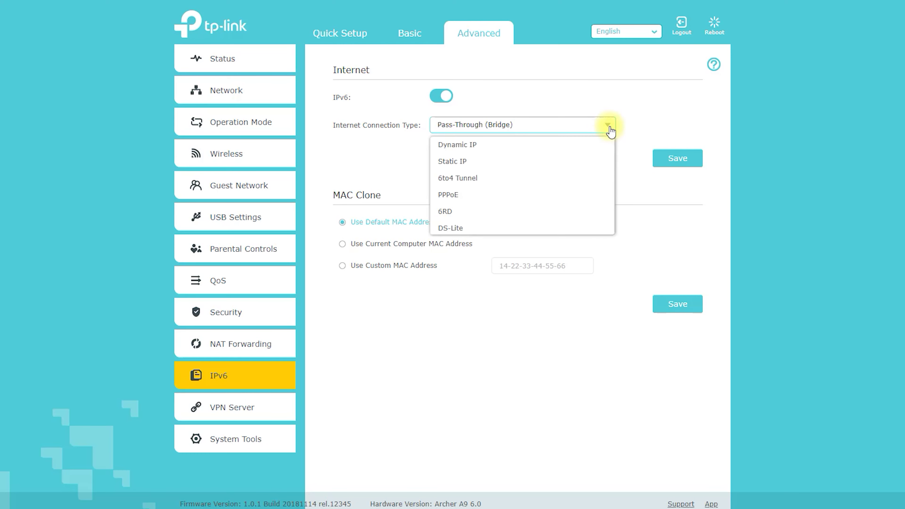
{"action": "left_click", "coordinate": [597, 143]}
{"action": "left_click", "coordinate": [606, 134]}
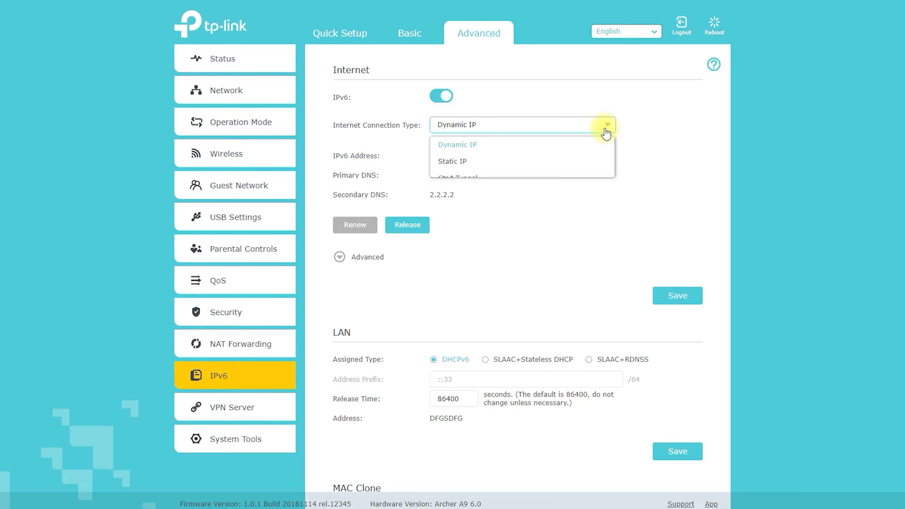
{"action": "left_click", "coordinate": [598, 156]}
{"action": "left_click", "coordinate": [612, 130]}
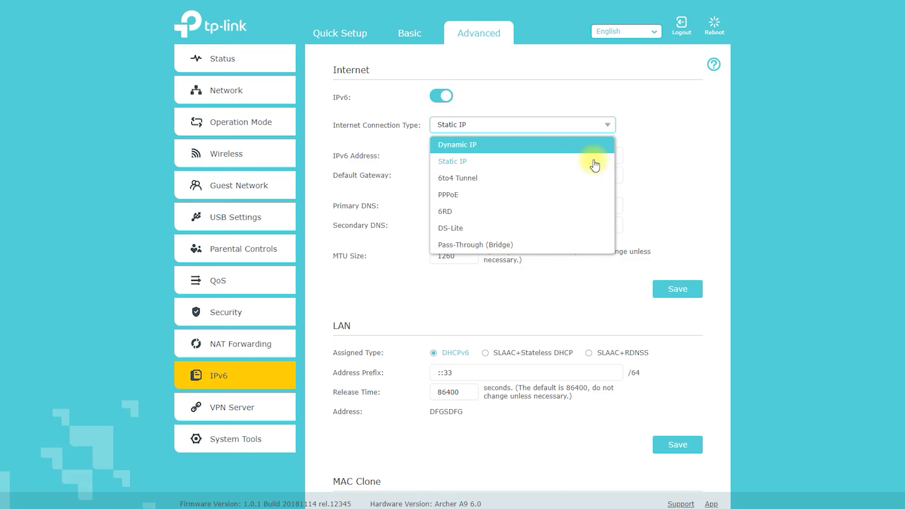
{"action": "left_click", "coordinate": [588, 179]}
- Go through the PPPoE, 6RD and DS-Lite IPv6 connection types, and return the selection to Pass-Through (Bridge)
{"action": "left_click", "coordinate": [604, 126]}
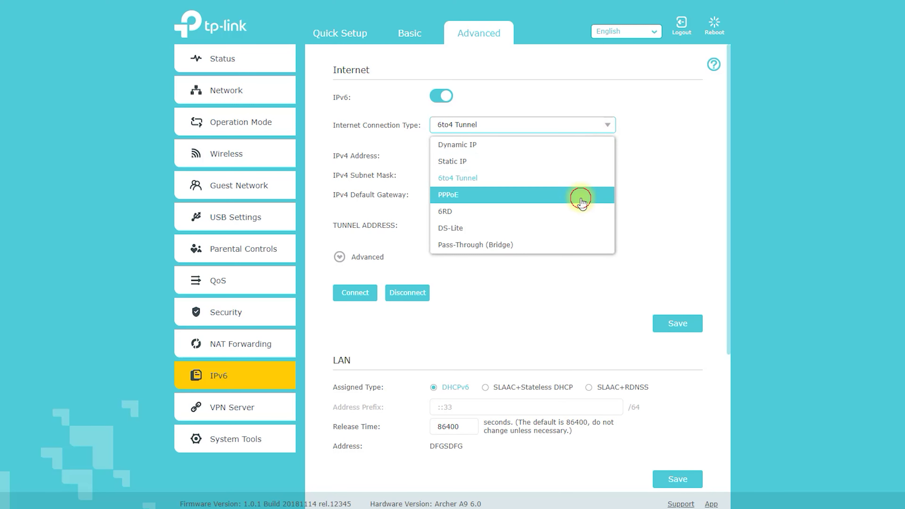
{"action": "left_click", "coordinate": [582, 196]}
{"action": "left_click", "coordinate": [602, 126]}
{"action": "left_click", "coordinate": [584, 211]}
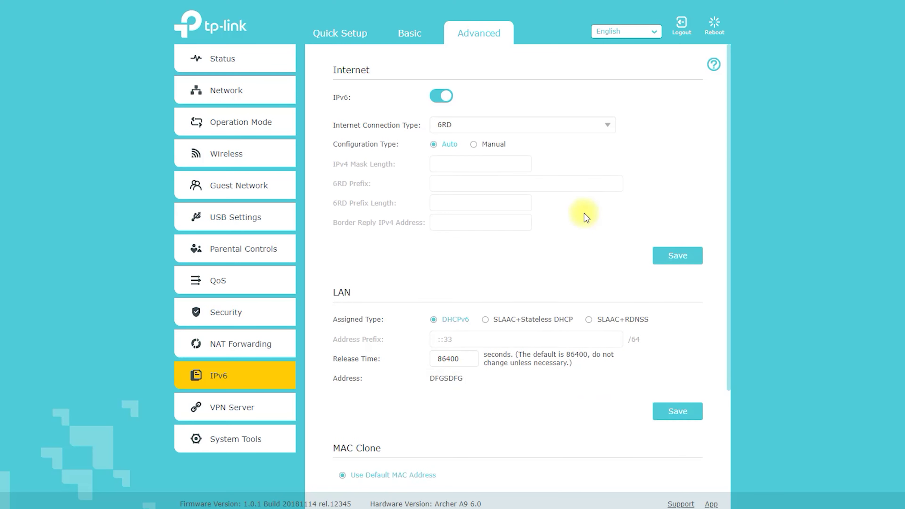
{"action": "left_click", "coordinate": [605, 125]}
{"action": "left_click", "coordinate": [577, 228]}
{"action": "left_click", "coordinate": [603, 126]}
{"action": "left_click", "coordinate": [576, 245]}
- Go through the VPN Server pages and examine the OpenVPN, PPTP VPN and VPN Connections sections
{"action": "left_click", "coordinate": [235, 410]}
{"action": "left_click", "coordinate": [249, 364]}
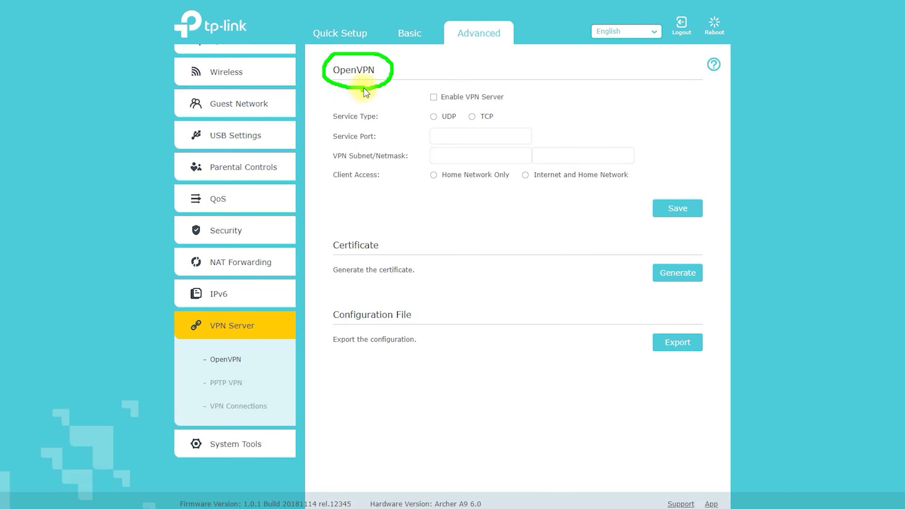
{"action": "left_click", "coordinate": [235, 382]}
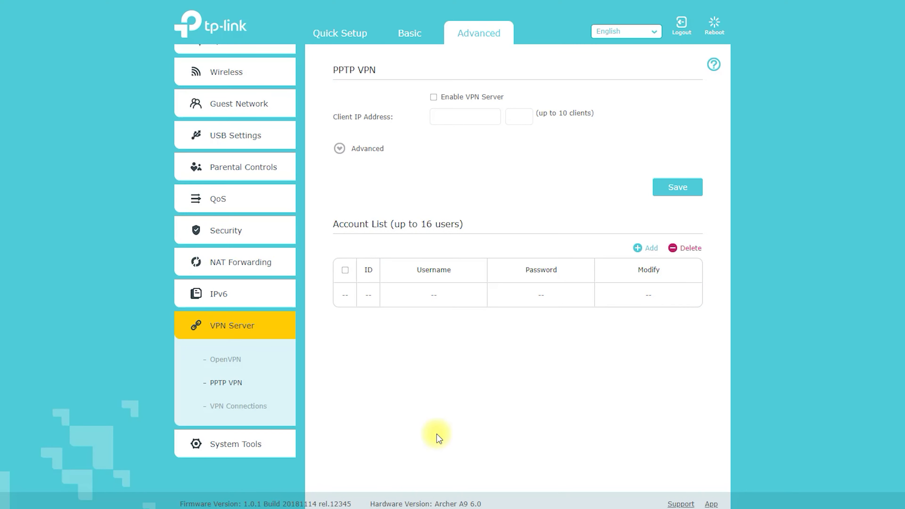
{"action": "left_click", "coordinate": [237, 406]}
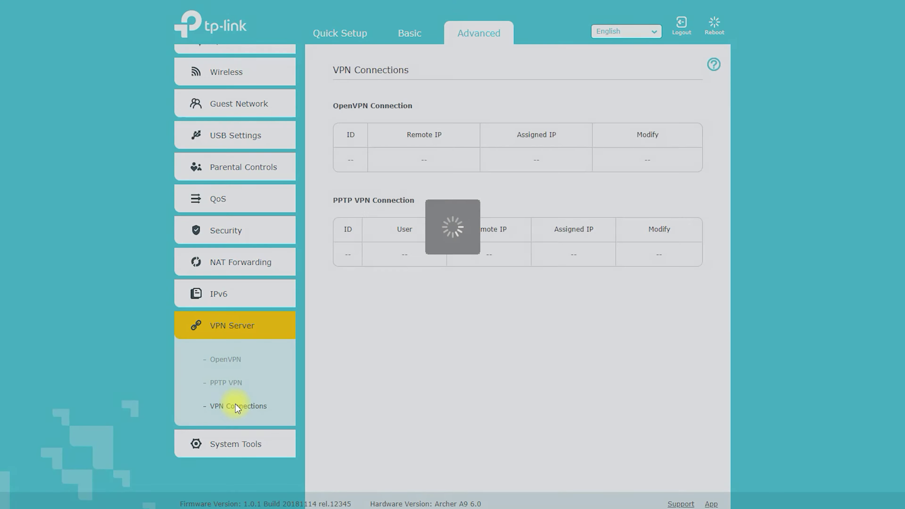
- Open the System Tools section to examine the Time Settings, and open the LED Control page
{"action": "left_click", "coordinate": [234, 441]}
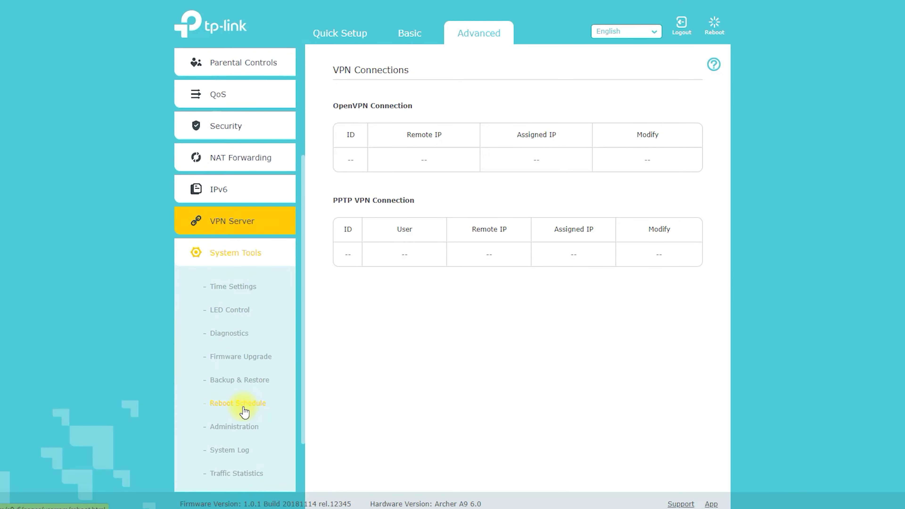
{"action": "left_click", "coordinate": [242, 227]}
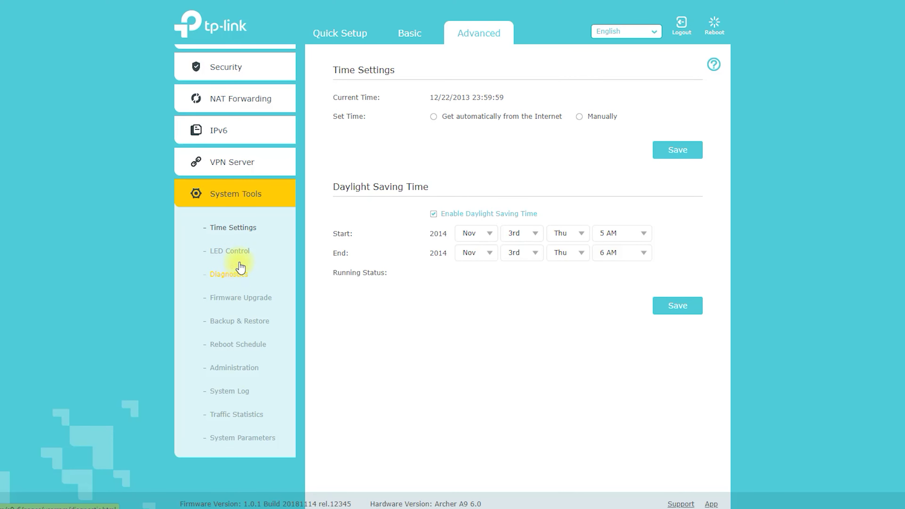
{"action": "left_click", "coordinate": [241, 251]}
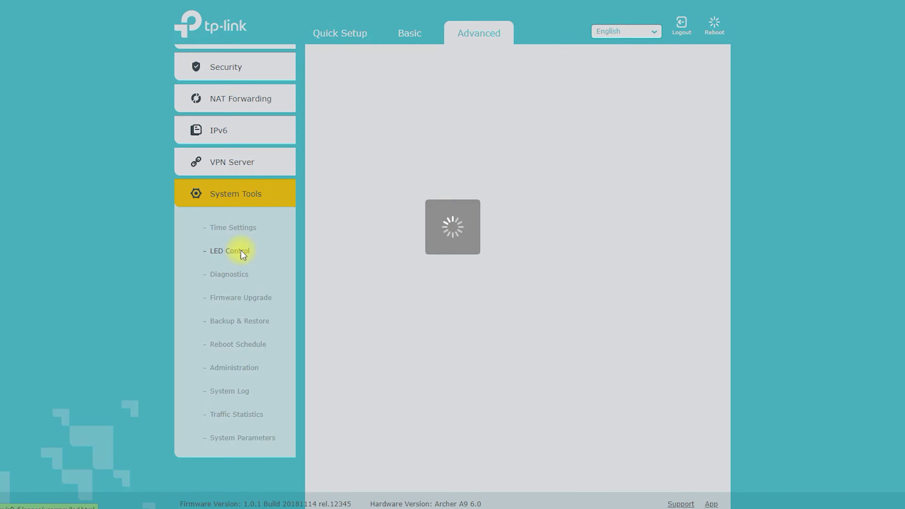
- Open the Diagnostics page, and examine the Firmware Upgrade page's Device Information, Online Upgrade and Manual Upgrade sections
{"action": "left_click", "coordinate": [241, 274]}
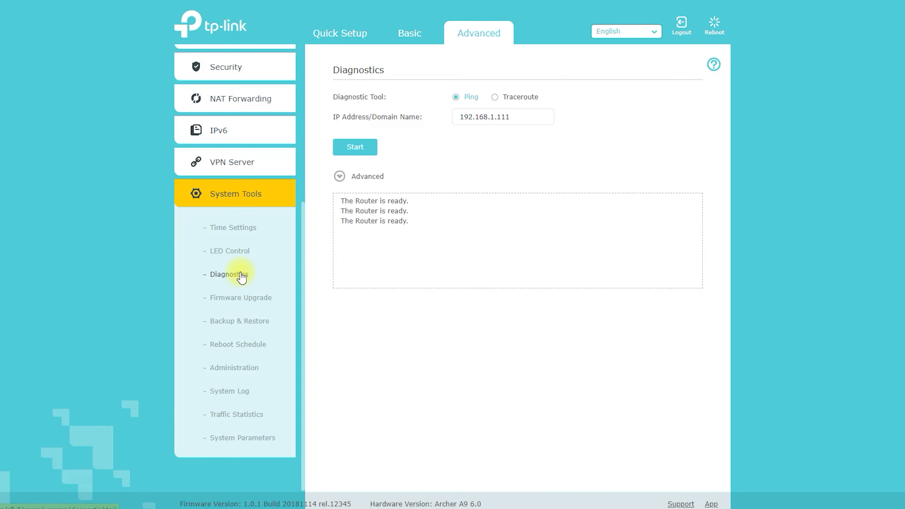
{"action": "left_click", "coordinate": [244, 296]}
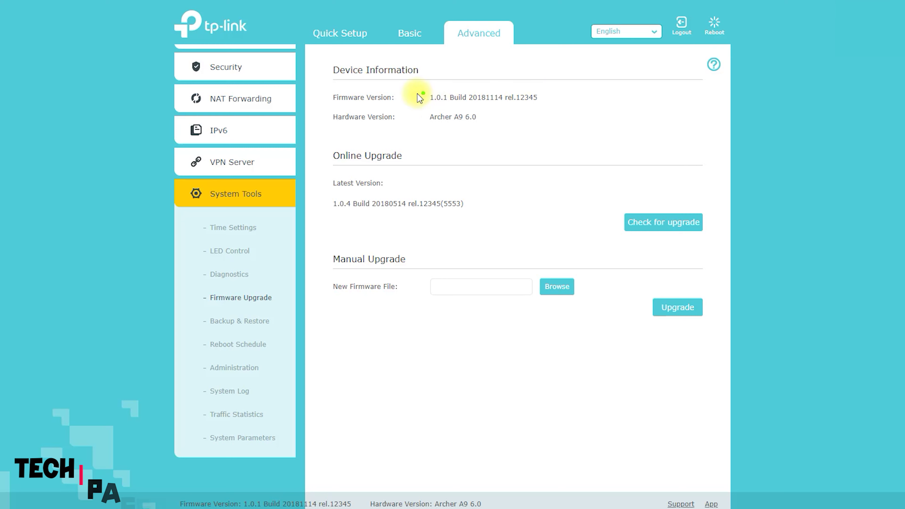
{"action": "left_click_drag", "start_coordinate": [344, 81], "coordinate": [354, 60]}
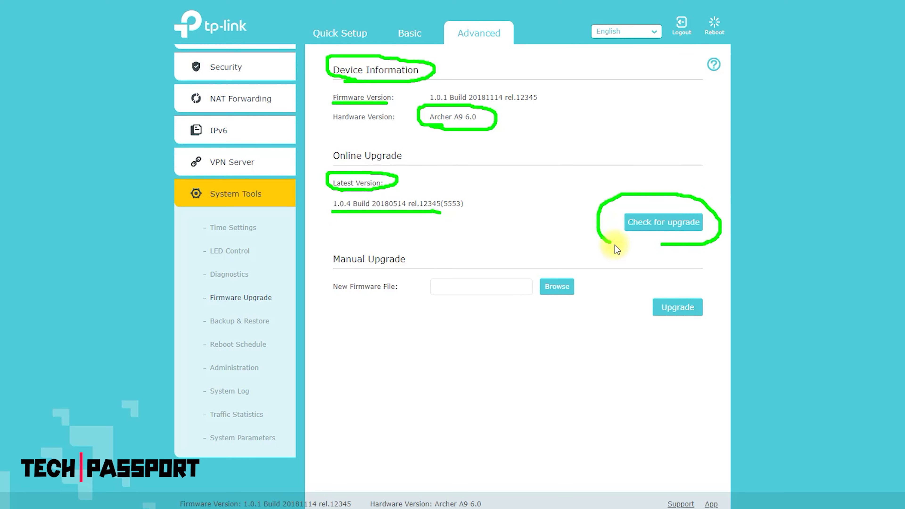
{"action": "left_click_drag", "start_coordinate": [602, 238], "coordinate": [663, 246]}
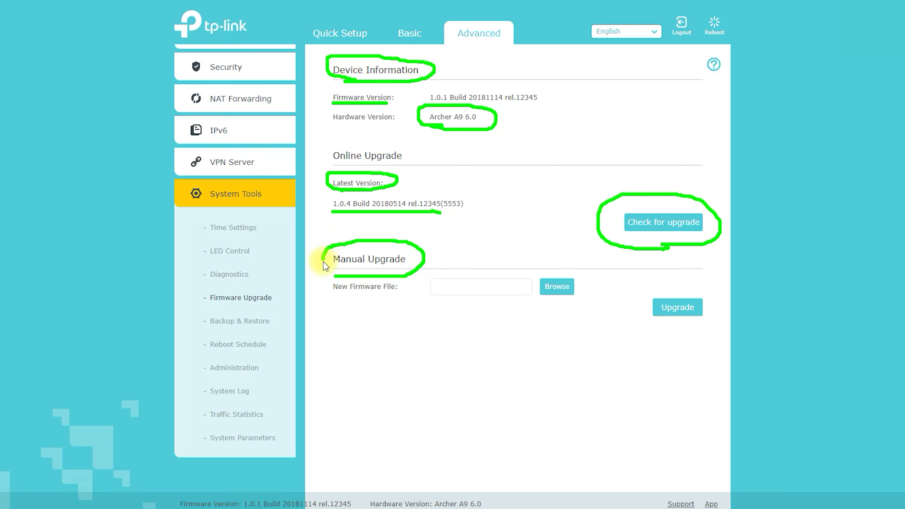
{"action": "left_click_drag", "start_coordinate": [329, 297], "coordinate": [403, 296]}
{"action": "mouse_move", "coordinate": [558, 306]}
{"action": "left_mouse_down"}
{"action": "mouse_move", "coordinate": [536, 266]}
{"action": "mouse_move", "coordinate": [565, 311]}
{"action": "left_mouse_up"}
{"action": "mouse_move", "coordinate": [647, 322]}
{"action": "left_mouse_down"}
{"action": "mouse_move", "coordinate": [704, 286]}
{"action": "mouse_move", "coordinate": [653, 324]}
{"action": "mouse_move", "coordinate": [641, 313]}
{"action": "left_mouse_up"}
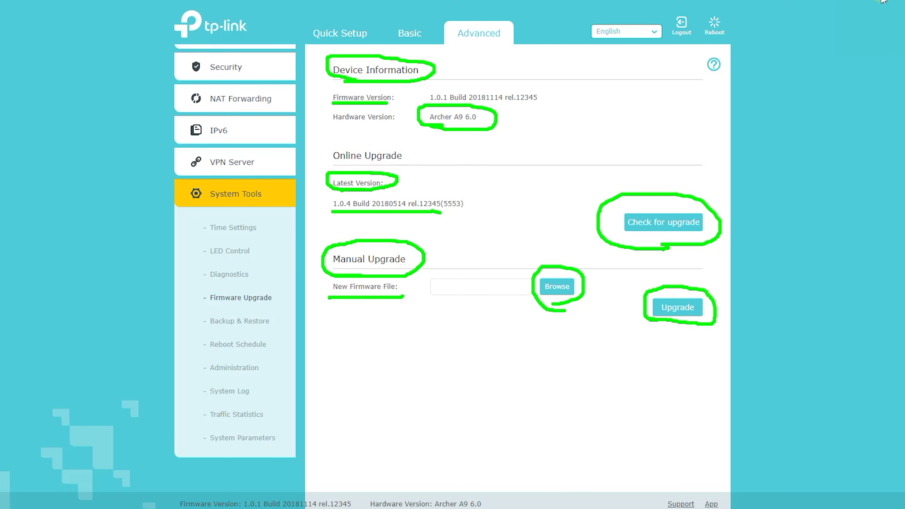
{"action": "key", "text": "e"}
- Open the Backup & Restore page and examine the options for saving the current settings and restoring them from a file
{"action": "left_click", "coordinate": [249, 327]}
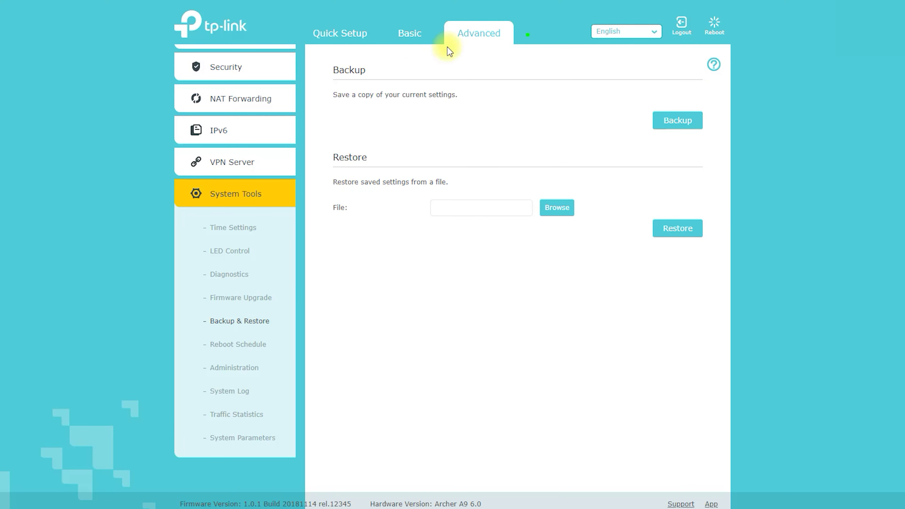
{"action": "mouse_move", "coordinate": [365, 69]}
{"action": "left_mouse_down"}
{"action": "mouse_move", "coordinate": [344, 81]}
{"action": "mouse_move", "coordinate": [378, 81]}
{"action": "left_mouse_up"}
{"action": "mouse_move", "coordinate": [659, 145]}
{"action": "left_mouse_down"}
{"action": "mouse_move", "coordinate": [651, 106]}
{"action": "mouse_move", "coordinate": [683, 149]}
{"action": "left_mouse_up"}
{"action": "mouse_move", "coordinate": [342, 168]}
{"action": "left_mouse_down"}
{"action": "mouse_move", "coordinate": [378, 146]}
{"action": "mouse_move", "coordinate": [367, 172]}
{"action": "left_mouse_up"}
{"action": "mouse_move", "coordinate": [569, 229]}
{"action": "left_mouse_down"}
{"action": "mouse_move", "coordinate": [578, 228]}
{"action": "mouse_move", "coordinate": [549, 228]}
{"action": "mouse_move", "coordinate": [592, 202]}
{"action": "mouse_move", "coordinate": [636, 227]}
{"action": "left_mouse_up"}
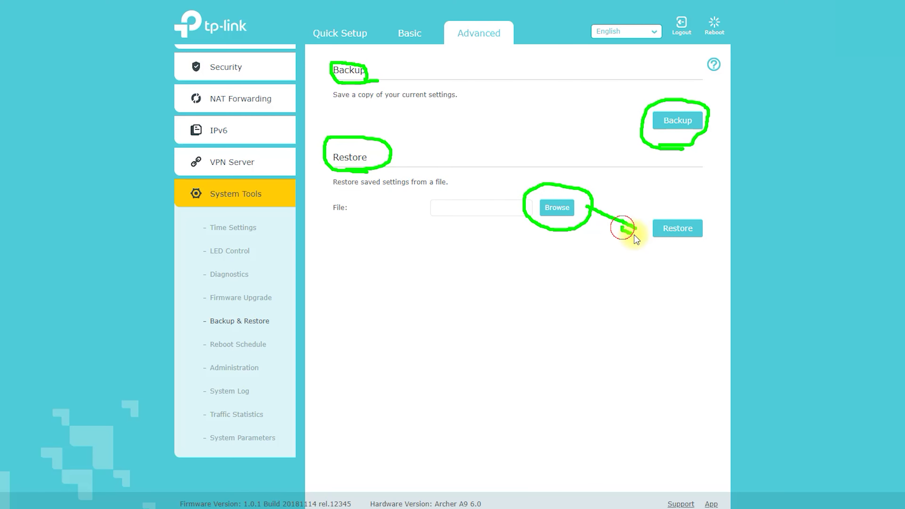
{"action": "left_click", "coordinate": [279, 341]}
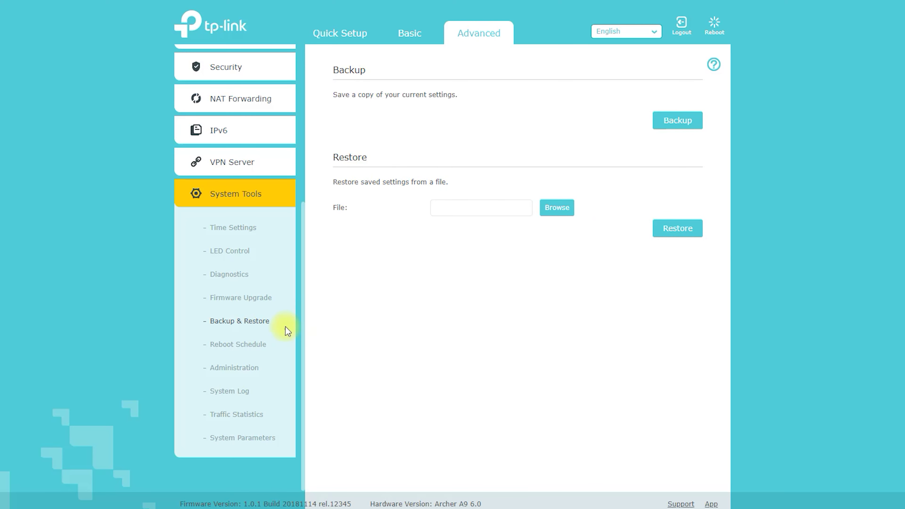
- View the Reboot Schedule page, and examine the Administration page's account, password recovery, local and remote management sections
{"action": "left_click", "coordinate": [282, 343]}
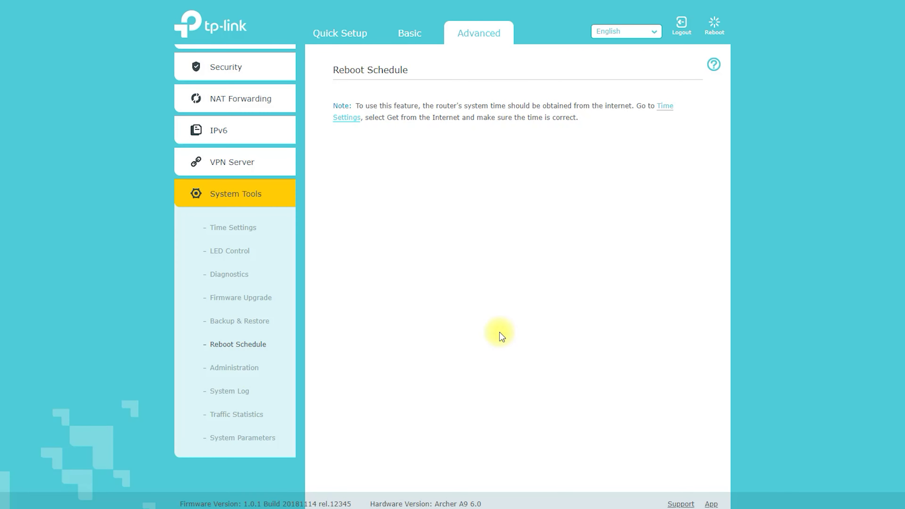
{"action": "left_click", "coordinate": [247, 377]}
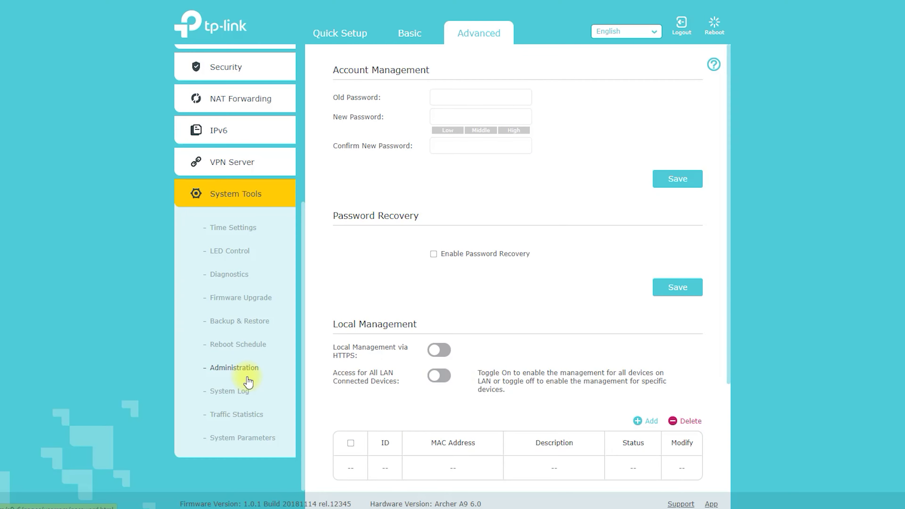
{"action": "mouse_move", "coordinate": [398, 85]}
{"action": "left_mouse_down"}
{"action": "mouse_move", "coordinate": [330, 65]}
{"action": "mouse_move", "coordinate": [398, 85]}
{"action": "left_mouse_up"}
{"action": "mouse_move", "coordinate": [385, 239]}
{"action": "left_mouse_down"}
{"action": "mouse_move", "coordinate": [446, 208]}
{"action": "mouse_move", "coordinate": [410, 236]}
{"action": "left_mouse_up"}
{"action": "left_click", "coordinate": [606, 288]}
{"action": "left_click_drag", "start_coordinate": [358, 340], "coordinate": [372, 303]}
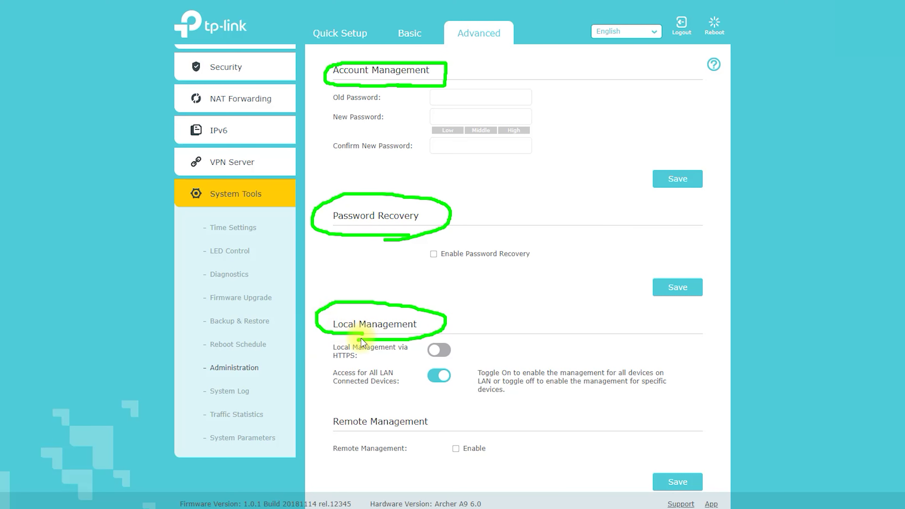
{"action": "left_click_drag", "start_coordinate": [345, 395], "coordinate": [385, 396]}
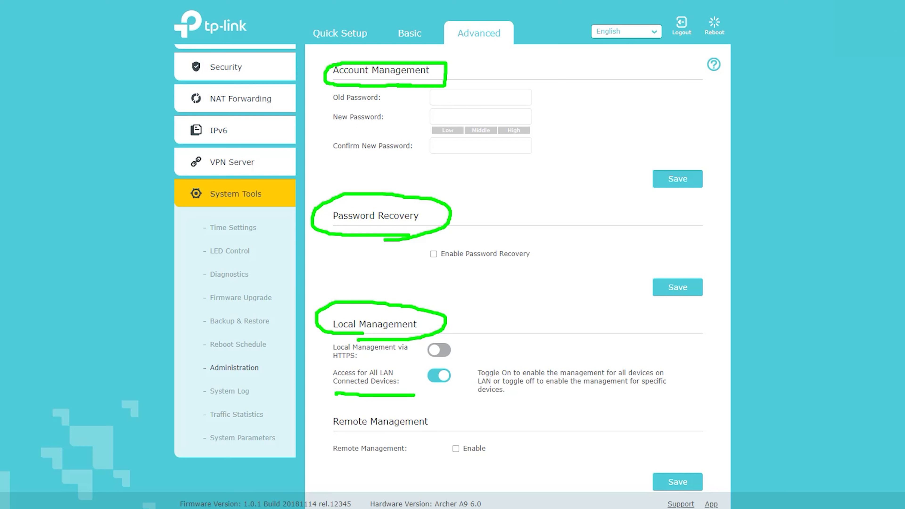
{"action": "key", "text": "Escape"}
{"action": "scroll", "coordinate": [489, 316], "scroll_direction": "down", "scroll_amount": 2}
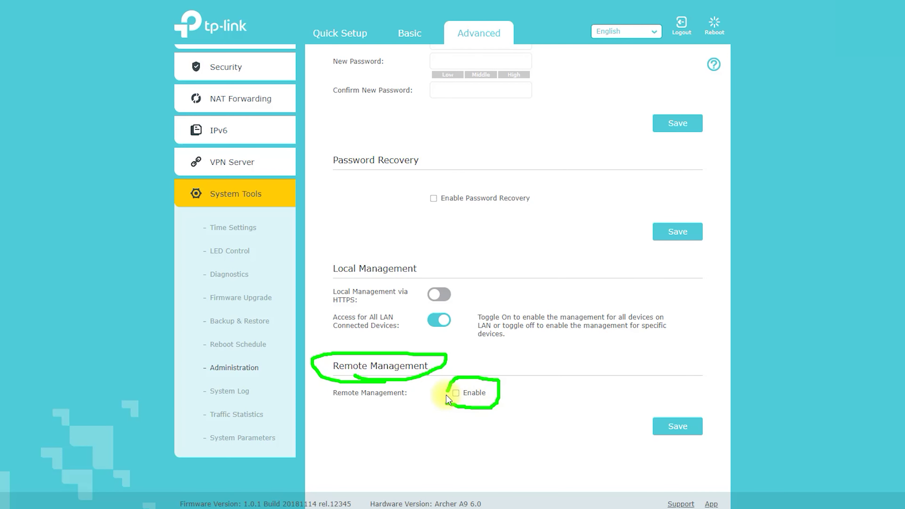
{"action": "mouse_move", "coordinate": [617, 431]}
{"action": "left_mouse_down"}
{"action": "mouse_move", "coordinate": [666, 398]}
{"action": "mouse_move", "coordinate": [627, 410]}
{"action": "left_mouse_up"}
{"action": "key", "text": "Escape"}
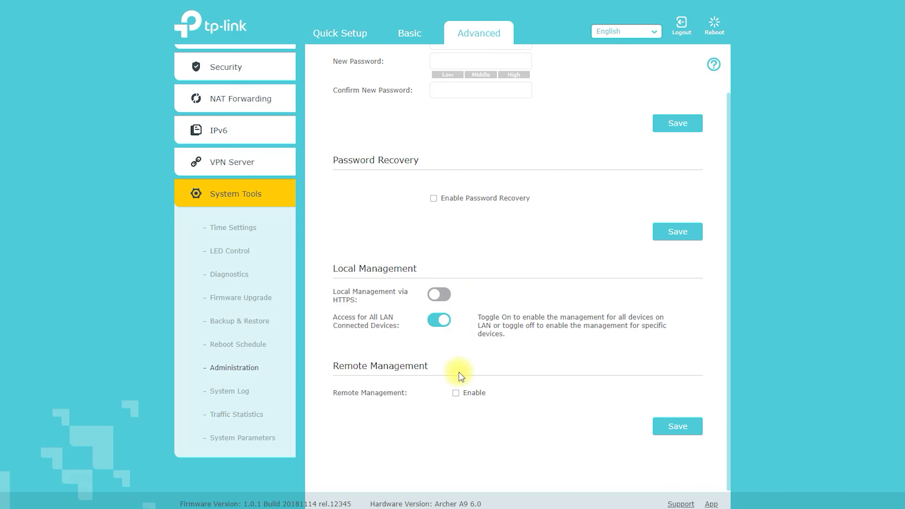
- Enable Remote Management on the Administration page to reveal its port and remote manager settings
{"action": "left_click", "coordinate": [456, 393]}
{"action": "double_click", "coordinate": [475, 378]}
{"action": "left_click", "coordinate": [379, 377]}
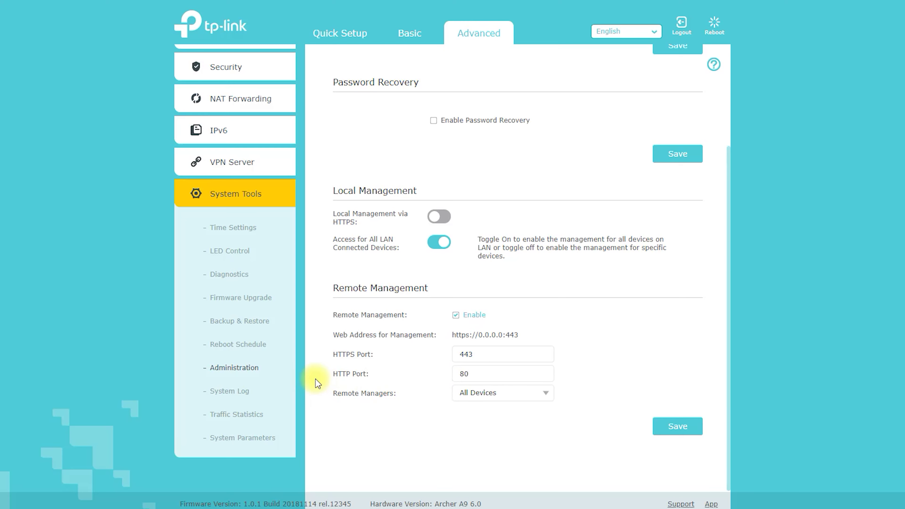
- View the System Log and Traffic Statistics pages, and open the System Parameters page
{"action": "left_click", "coordinate": [227, 397]}
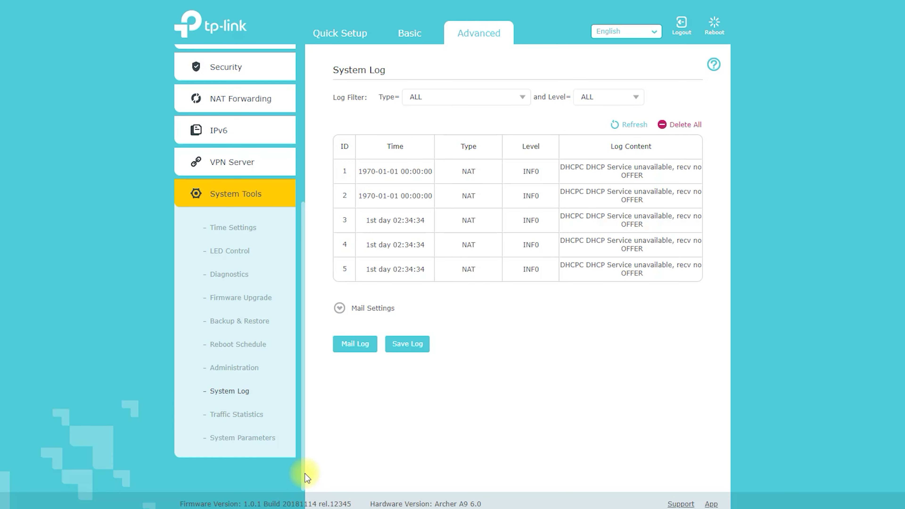
{"action": "left_click", "coordinate": [242, 418]}
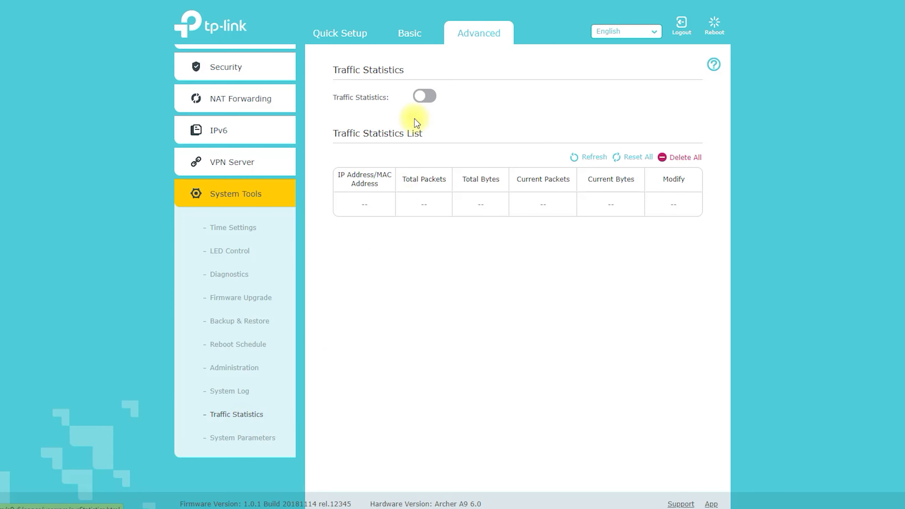
{"action": "left_click", "coordinate": [243, 438]}
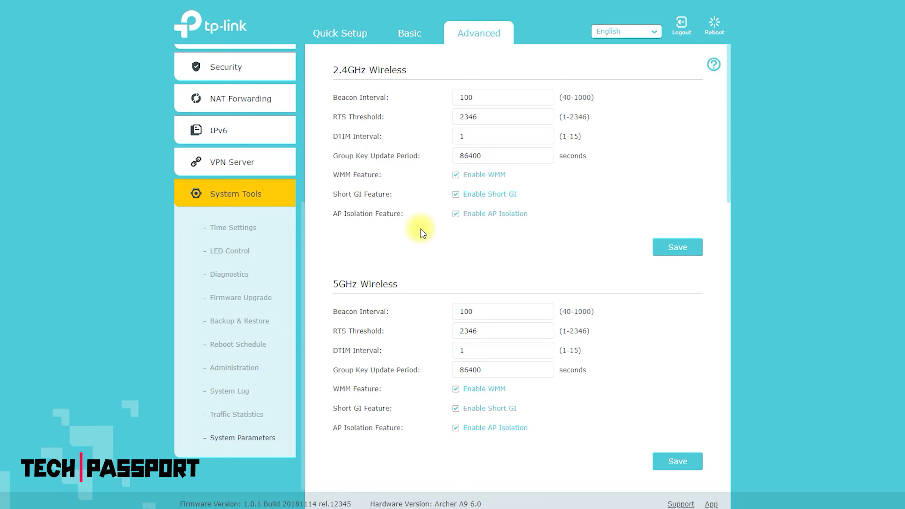
- Go through the System Parameters page, examining the wireless, WDS, WPS, NAT, DoS Protection Level and Duplex sections
{"action": "scroll", "coordinate": [422, 235], "scroll_direction": "down", "scroll_amount": 3}
{"action": "scroll", "coordinate": [422, 248], "scroll_direction": "down", "scroll_amount": 5}
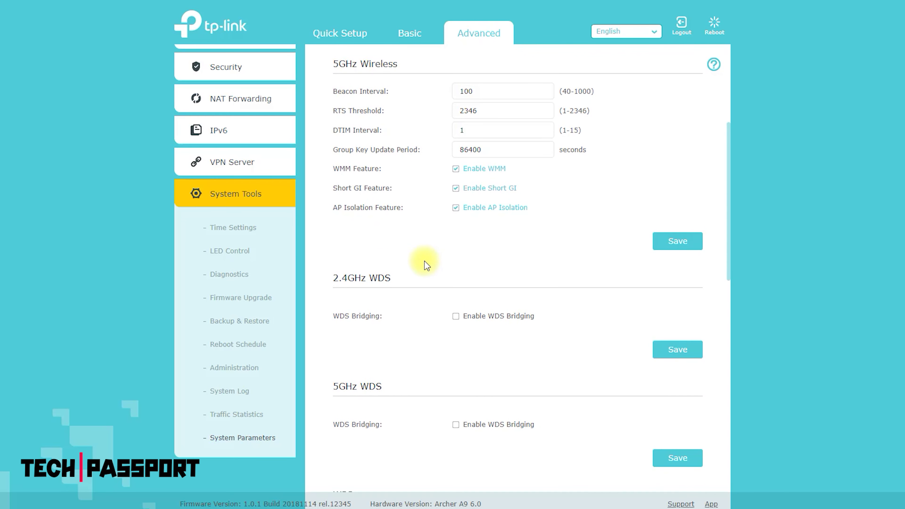
{"action": "scroll", "coordinate": [427, 266], "scroll_direction": "down", "scroll_amount": 3}
{"action": "scroll", "coordinate": [427, 270], "scroll_direction": "down", "scroll_amount": 3}
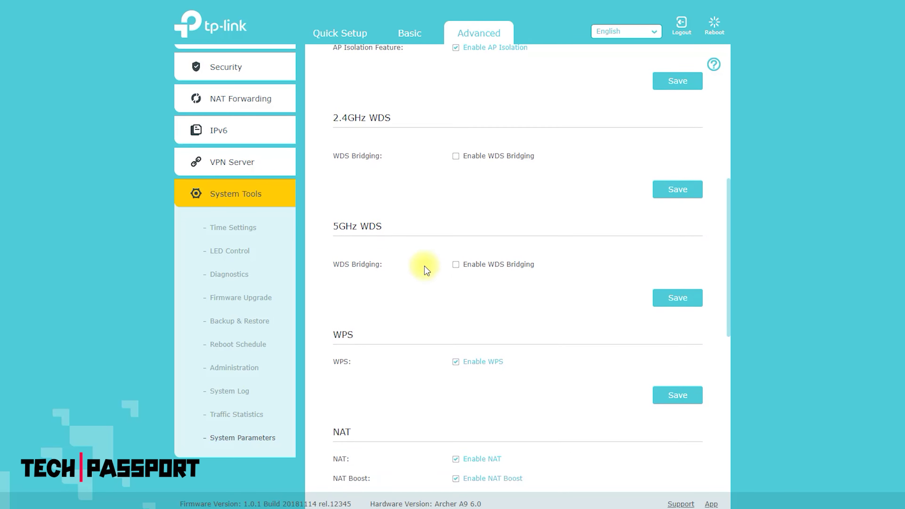
{"action": "scroll", "coordinate": [427, 270], "scroll_direction": "down", "scroll_amount": 4}
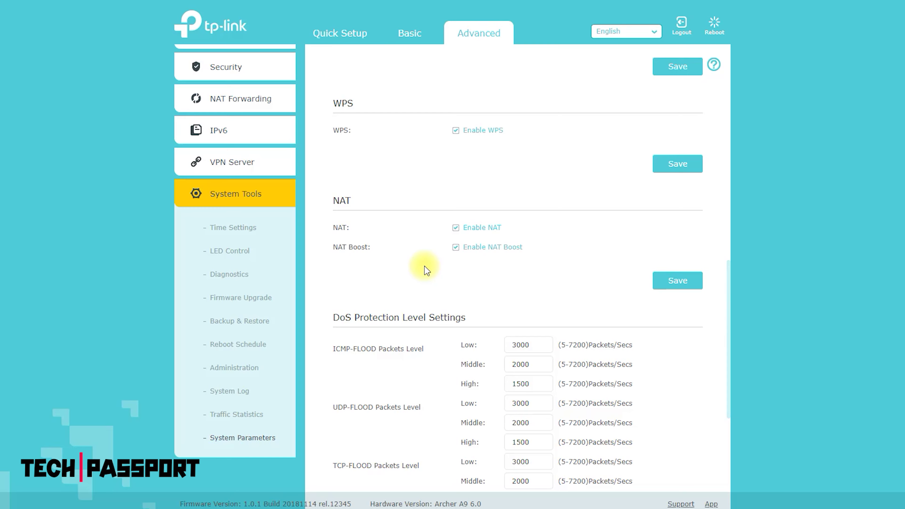
{"action": "scroll", "coordinate": [426, 270], "scroll_direction": "down", "scroll_amount": 5}
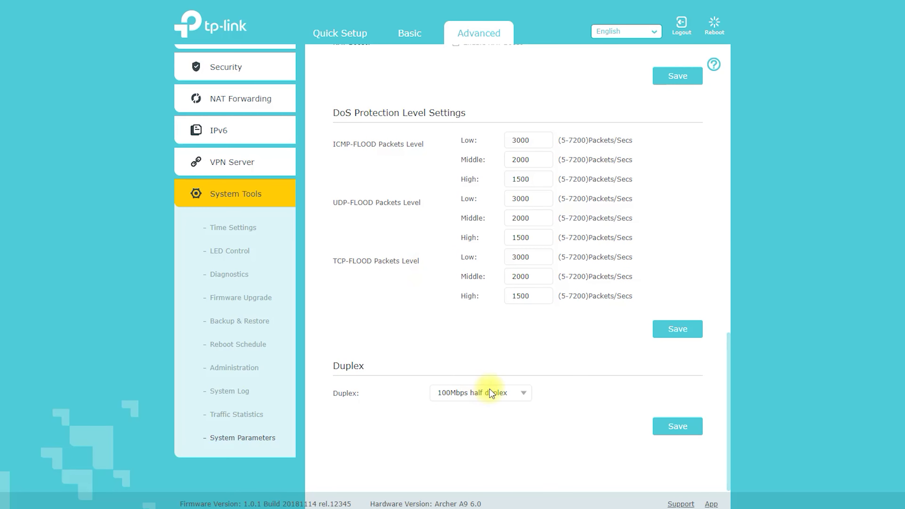
- Set the Duplex option in System Parameters to 100Mbps full duplex
{"action": "left_click", "coordinate": [489, 390]}
{"action": "left_click", "coordinate": [495, 487]}
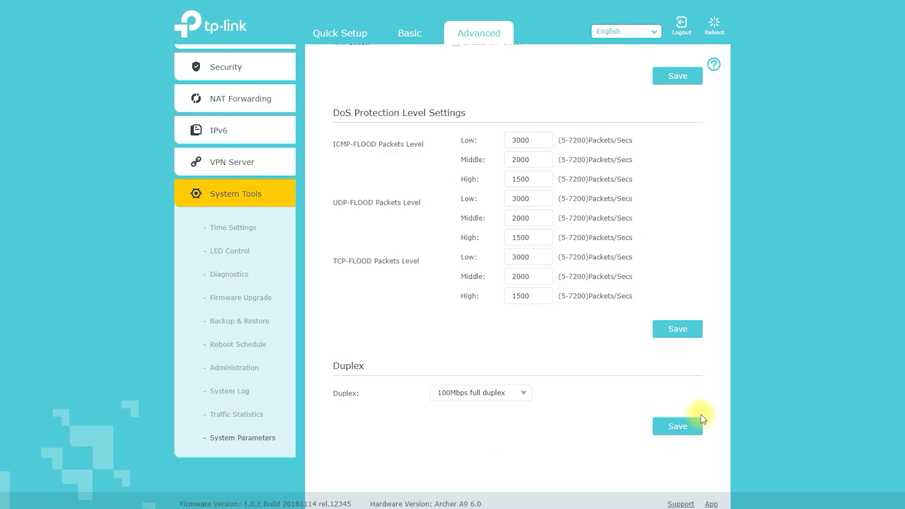
{"action": "left_click_drag", "start_coordinate": [530, 413], "coordinate": [424, 385]}
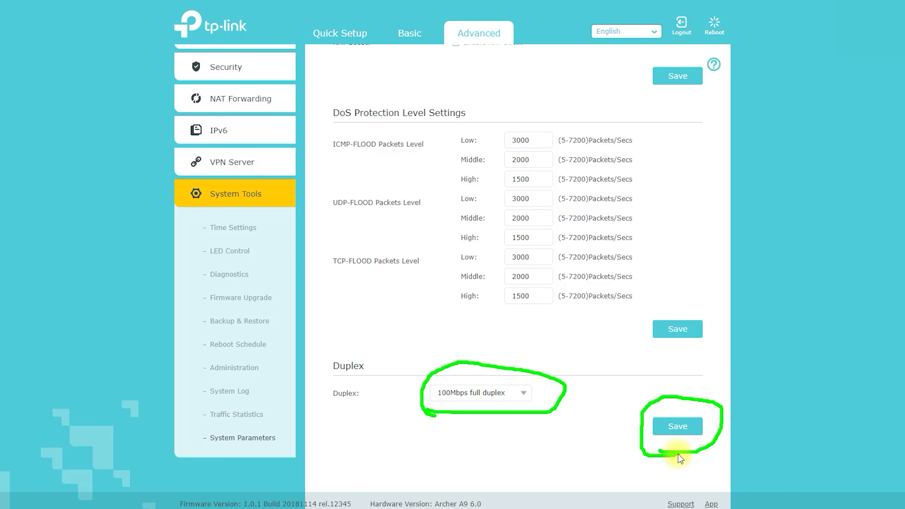
{"action": "left_click", "coordinate": [762, 356]}
{"action": "key", "text": "Escape"}
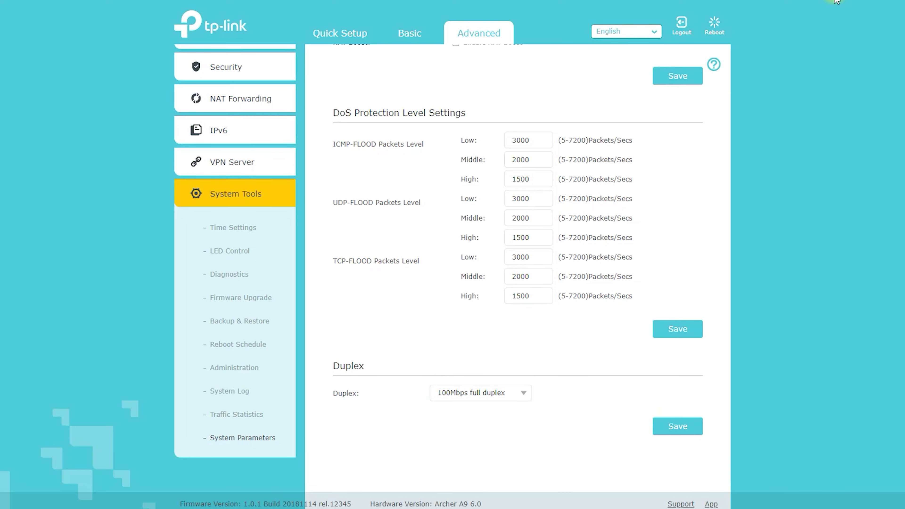